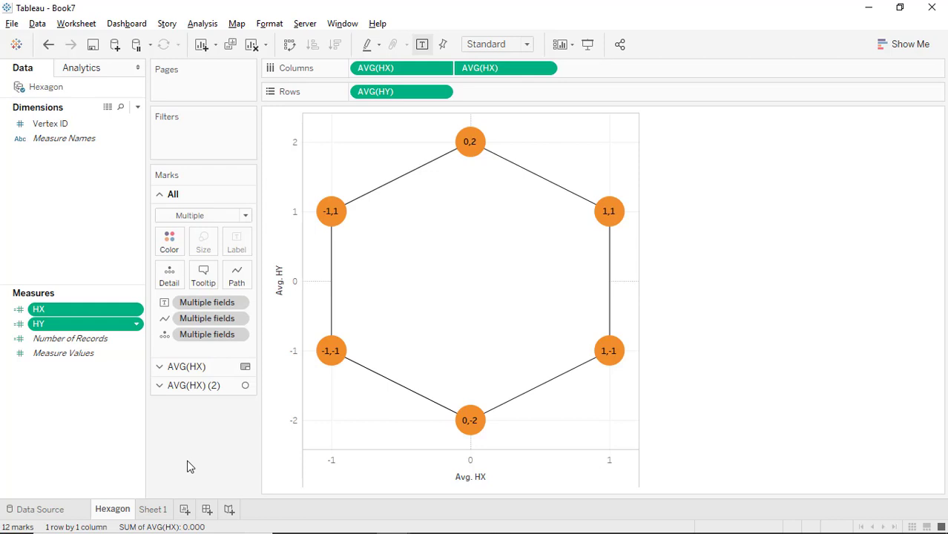
- On Sheet 1, put Vertex ID on Rows to list vertices 0 through 5
{"action": "left_click", "coordinate": [157, 509]}
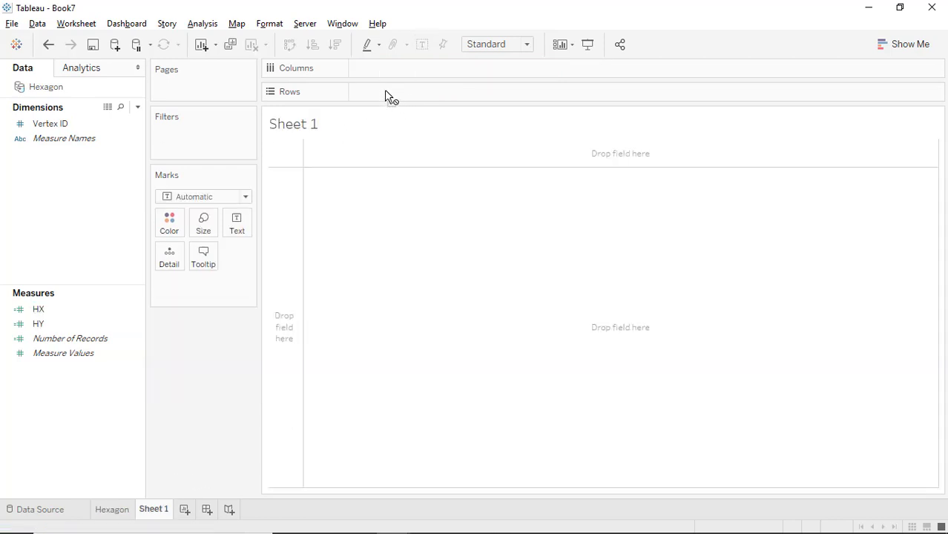
{"action": "left_click_drag", "start_coordinate": [53, 123], "coordinate": [373, 94]}
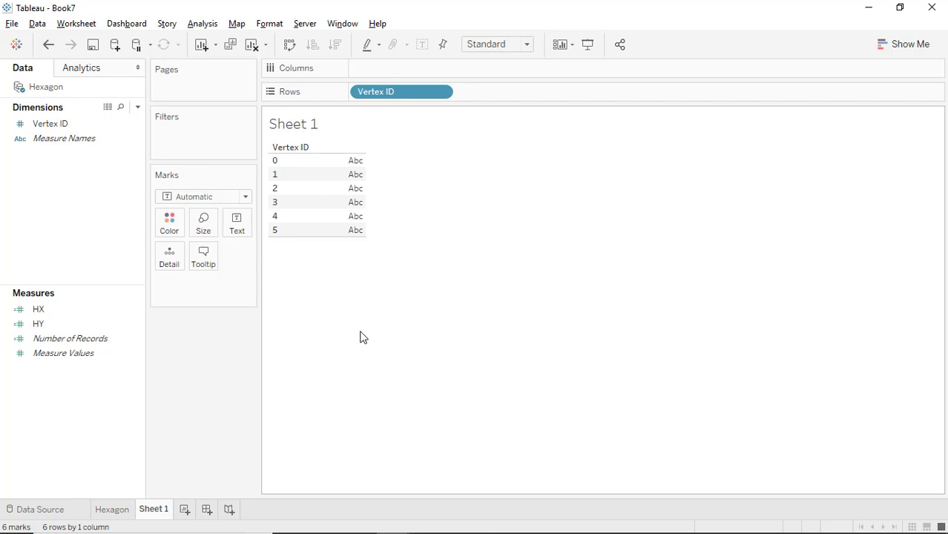
{"action": "left_click", "coordinate": [79, 313]}
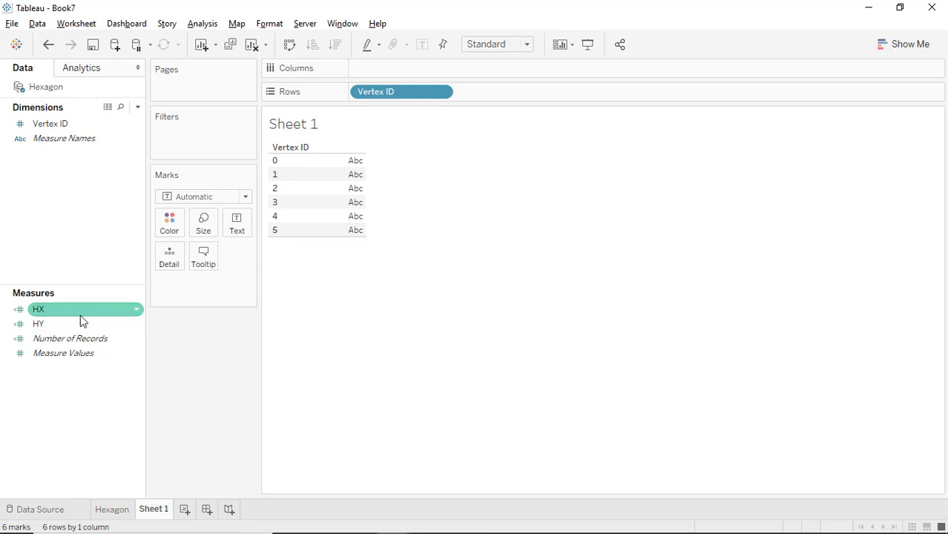
{"action": "right_click", "coordinate": [82, 319]}
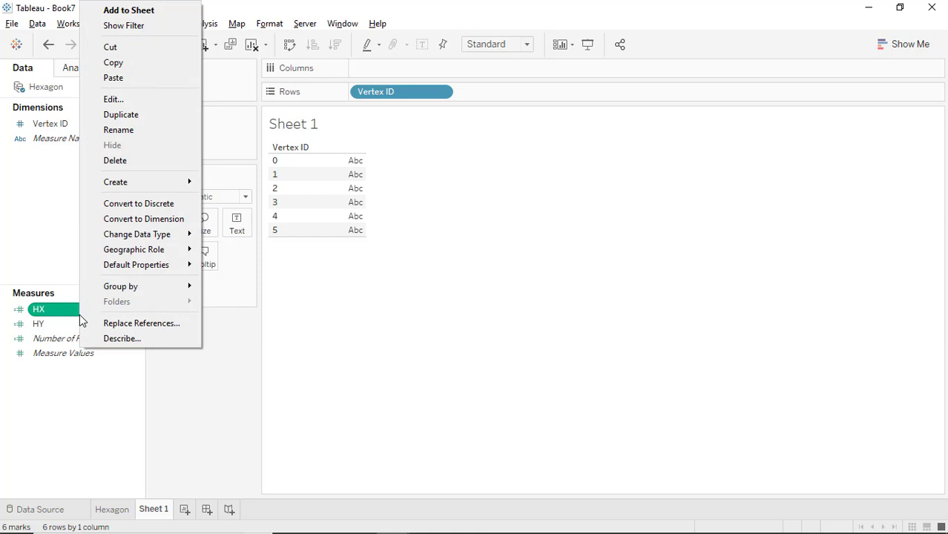
- Inspect the HX formula's cosine term and 2/SQRT(3) scaling factor, closing it unchanged
{"action": "left_click", "coordinate": [130, 101]}
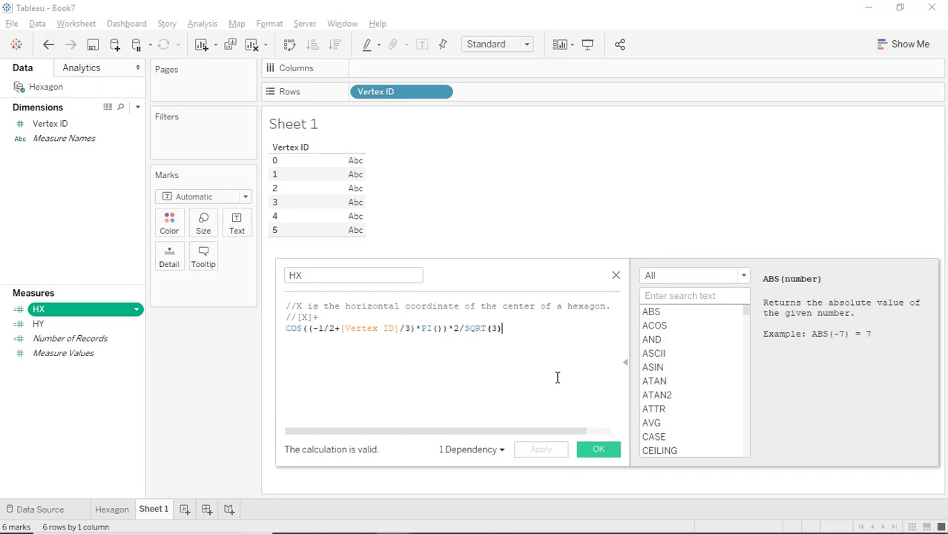
{"action": "left_click", "coordinate": [286, 329]}
{"action": "left_click_drag", "start_coordinate": [286, 329], "coordinate": [515, 328]}
{"action": "left_click", "coordinate": [496, 383]}
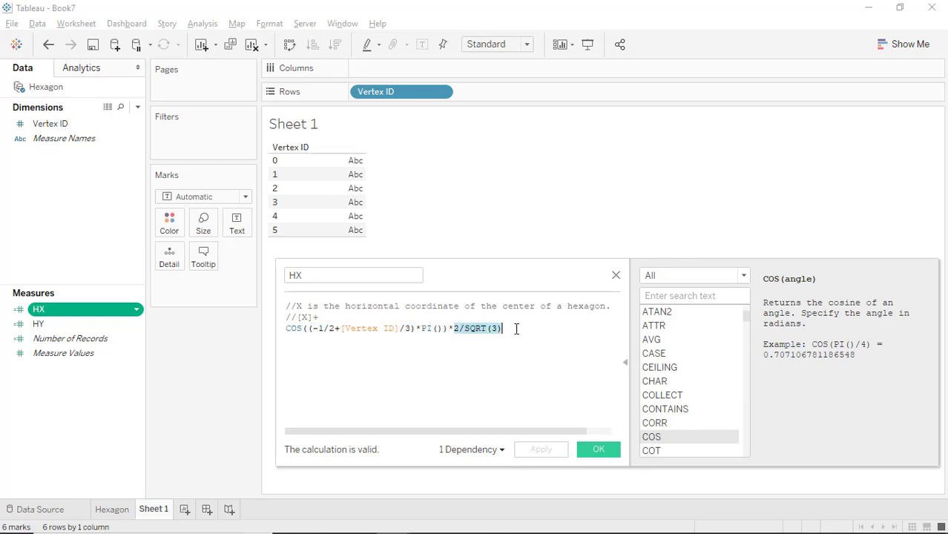
{"action": "left_click", "coordinate": [540, 361]}
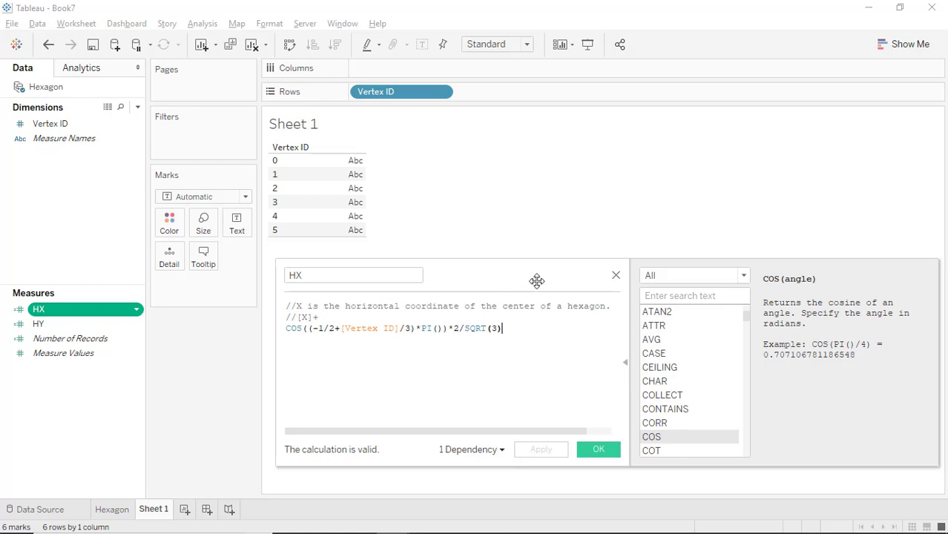
{"action": "left_click", "coordinate": [615, 275]}
- Inspect the HY sine formula, then plot HY against HX and add Vertex ID to Marks
{"action": "right_click", "coordinate": [90, 326]}
{"action": "left_click", "coordinate": [123, 99]}
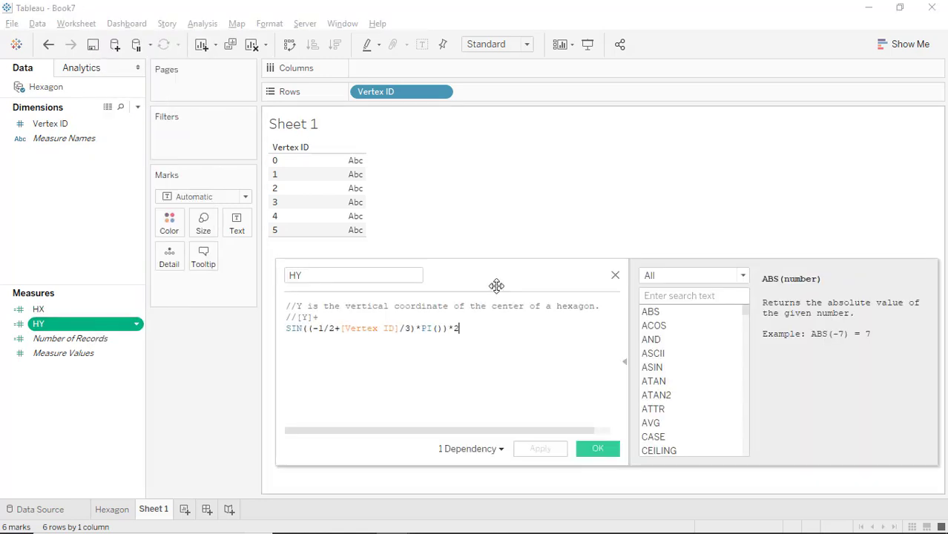
{"action": "double_click", "coordinate": [288, 331]}
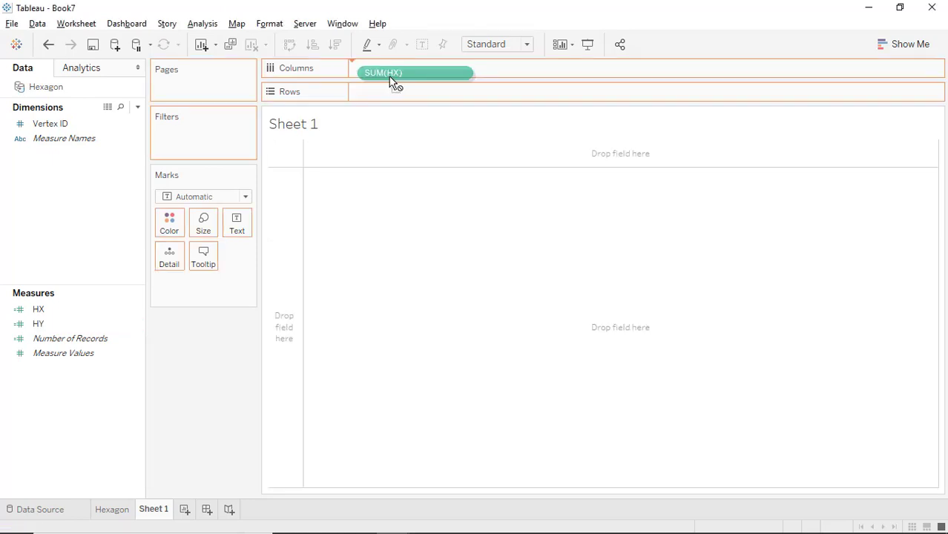
{"action": "left_click_drag", "start_coordinate": [393, 85], "coordinate": [395, 100]}
{"action": "left_click_drag", "start_coordinate": [2, 137], "coordinate": [238, 263]}
- Change the mark type to Polygon so the vertices form a filled hexagon
{"action": "left_click", "coordinate": [186, 197]}
{"action": "left_click", "coordinate": [211, 378]}
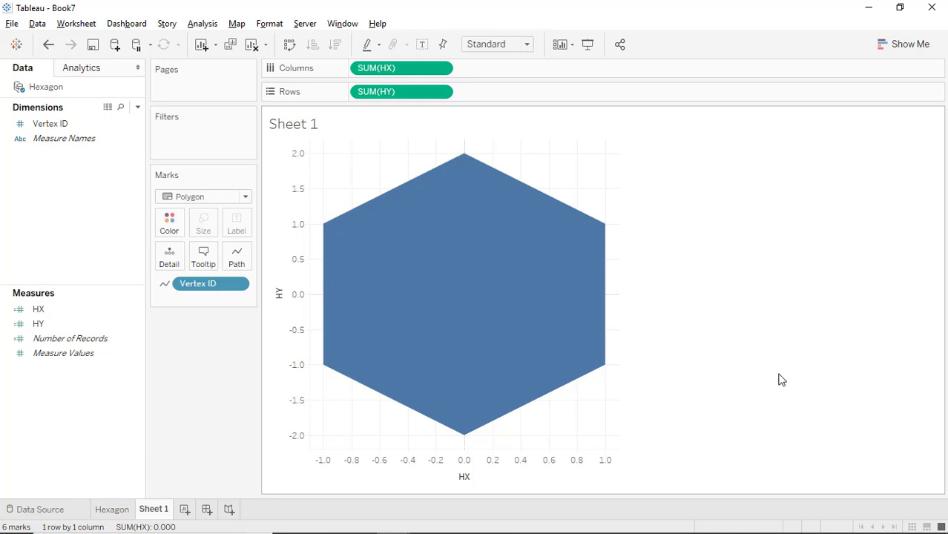
{"action": "key", "text": "alt+Tab"}
{"action": "key", "text": "alt+Tab"}
{"action": "key", "text": "alt+Tab"}
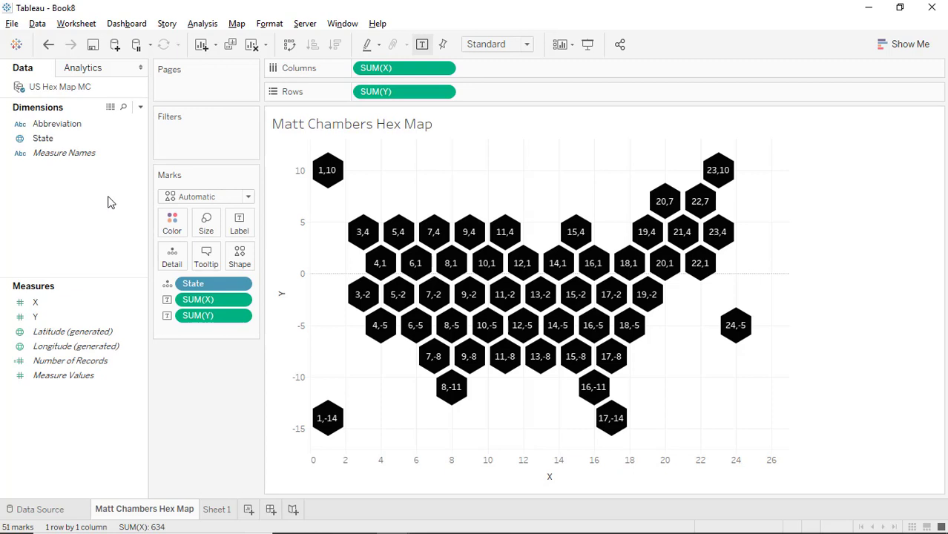
- View the US Hex Map MC data's 51 state X/Y rows, then close the preview
{"action": "left_click", "coordinate": [111, 110]}
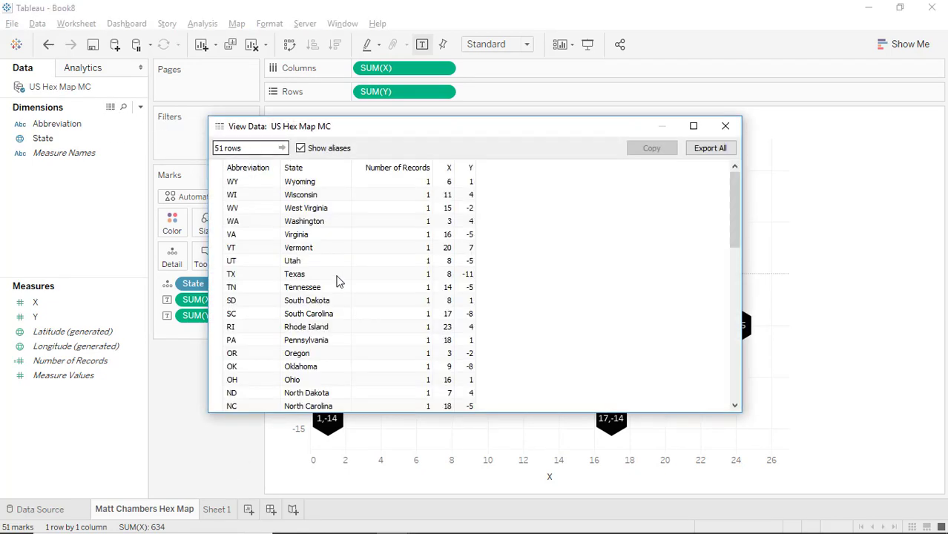
{"action": "mouse_move", "coordinate": [736, 196]}
{"action": "left_mouse_down"}
{"action": "mouse_move", "coordinate": [736, 366]}
{"action": "mouse_move", "coordinate": [736, 179]}
{"action": "left_mouse_up"}
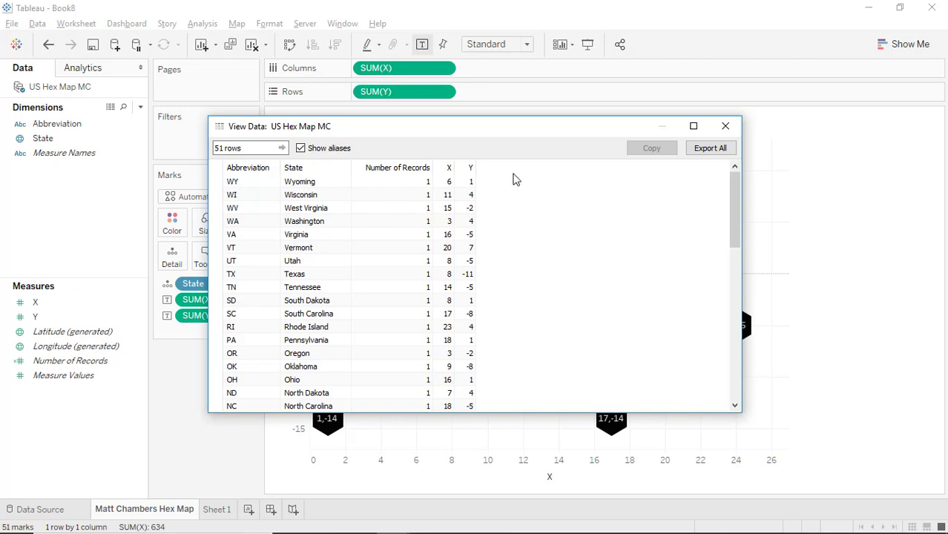
{"action": "left_click", "coordinate": [725, 126]}
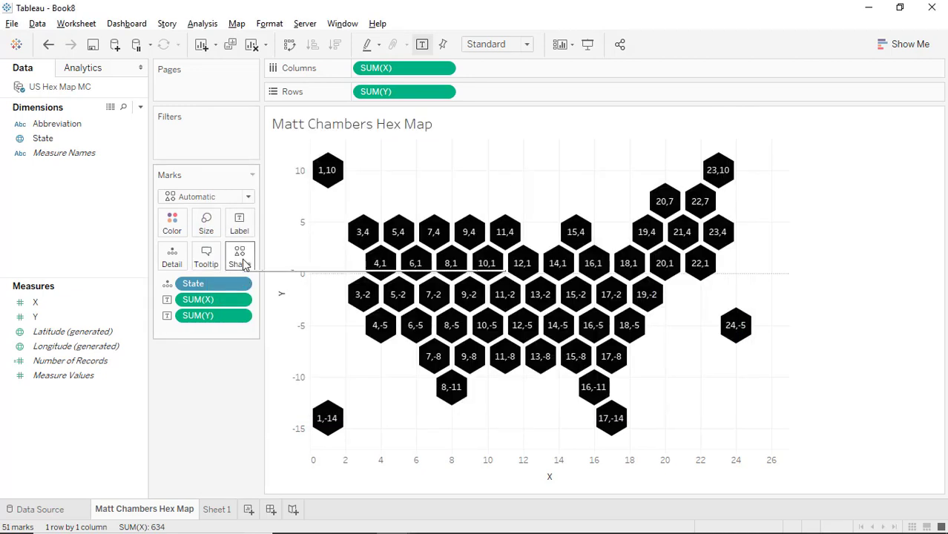
- Check the More Shapes editor, then narrow the view's right edge so state hexagons touch
{"action": "left_click", "coordinate": [245, 264]}
{"action": "left_click", "coordinate": [255, 355]}
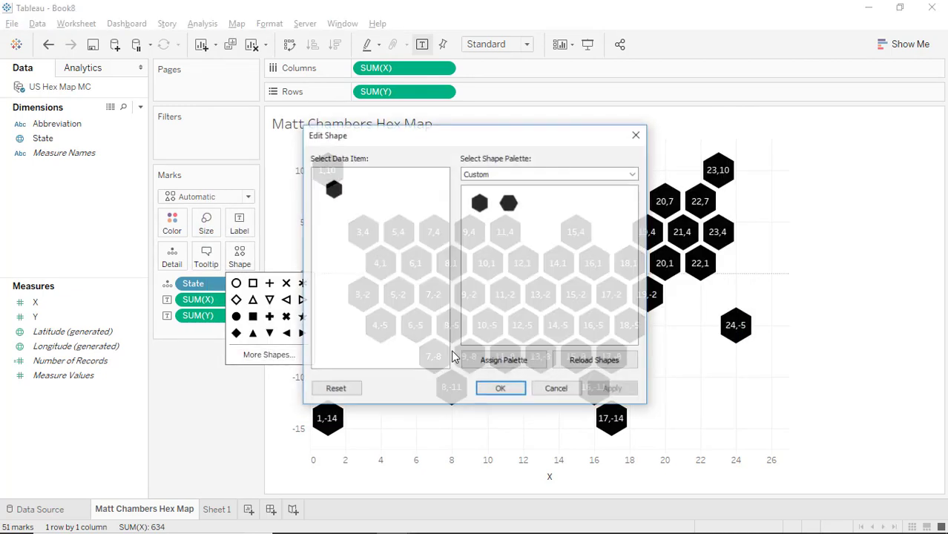
{"action": "left_click", "coordinate": [537, 389]}
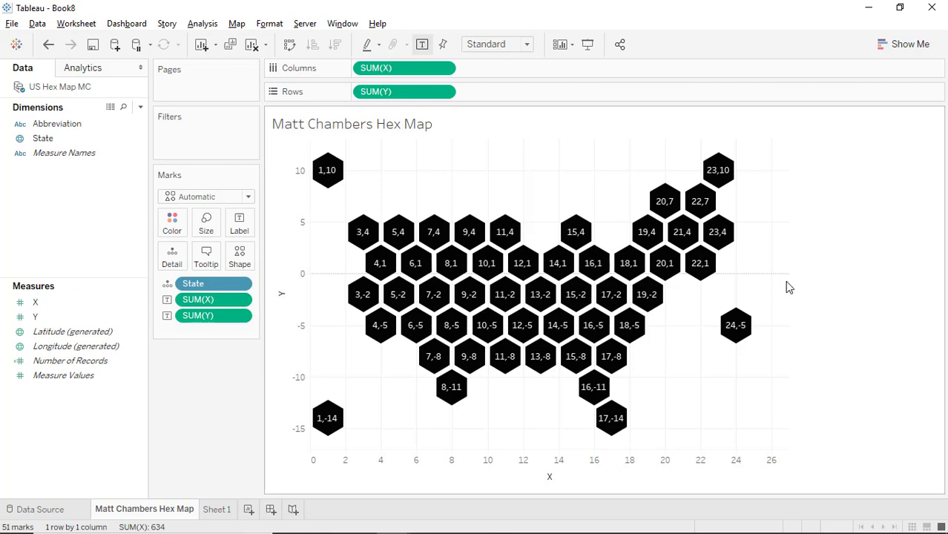
{"action": "left_click_drag", "start_coordinate": [788, 290], "coordinate": [719, 296]}
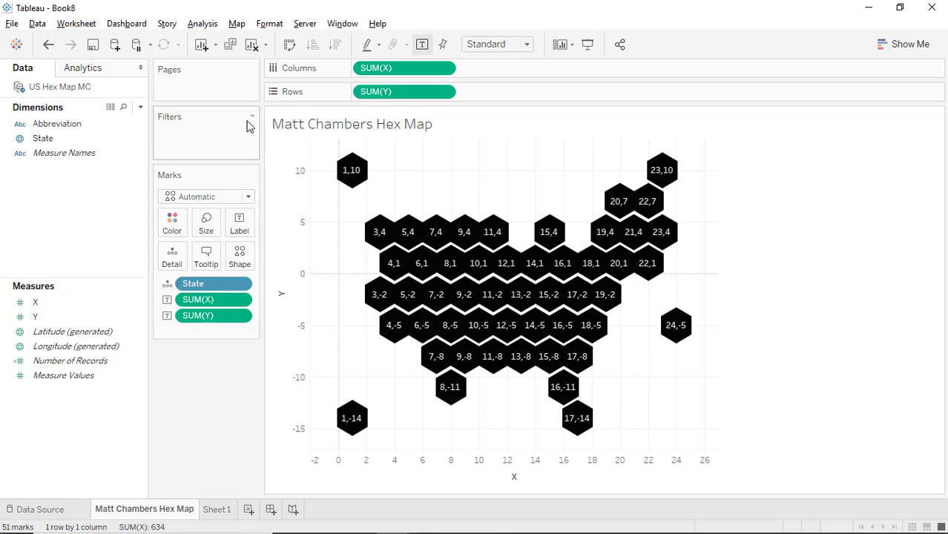
{"action": "left_click", "coordinate": [251, 44]}
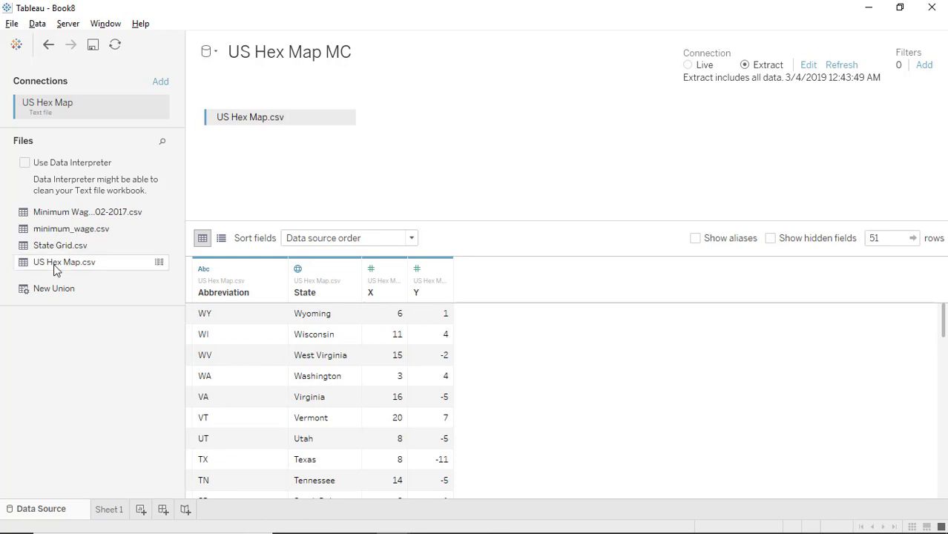
- Union four more copies of US Hex Map.csv onto the existing table
{"action": "left_click_drag", "start_coordinate": [54, 264], "coordinate": [259, 144]}
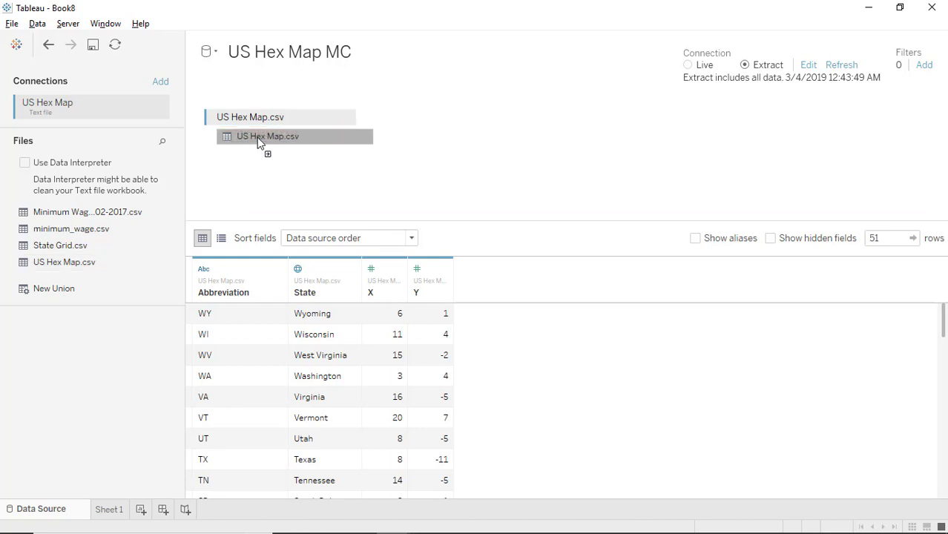
{"action": "left_click_drag", "start_coordinate": [69, 265], "coordinate": [278, 138]}
{"action": "left_click_drag", "start_coordinate": [83, 259], "coordinate": [266, 144]}
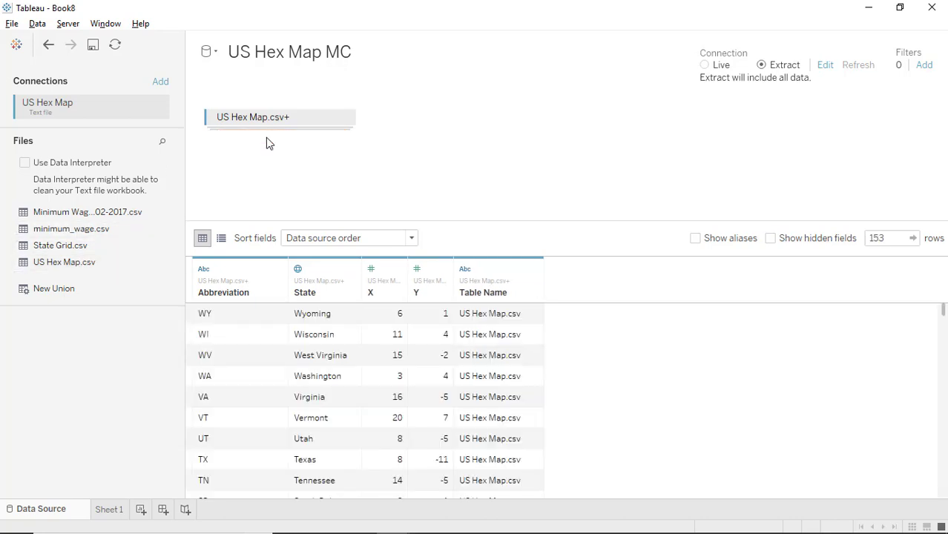
{"action": "left_click_drag", "start_coordinate": [52, 273], "coordinate": [284, 144]}
- Review the six unioned tables in Edit Union and close the dialog
{"action": "left_click", "coordinate": [345, 119]}
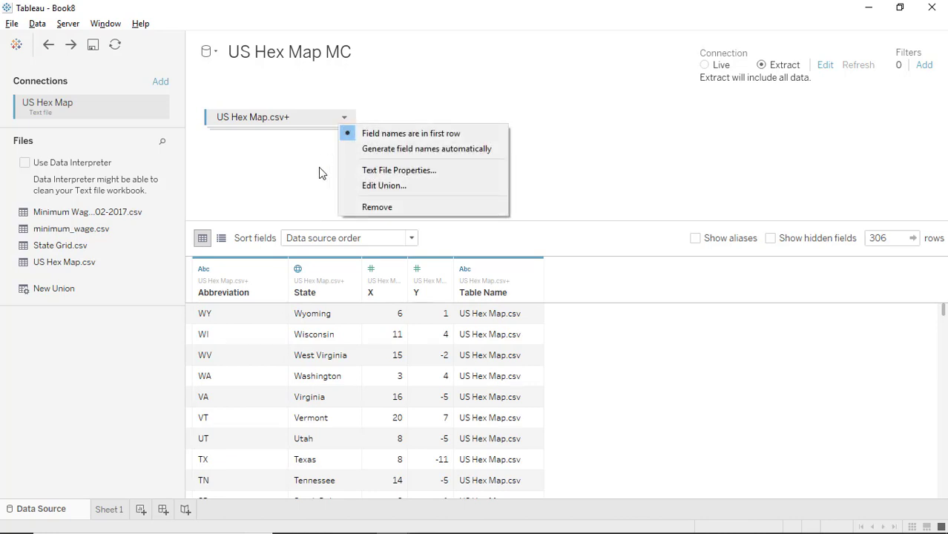
{"action": "left_click", "coordinate": [360, 185]}
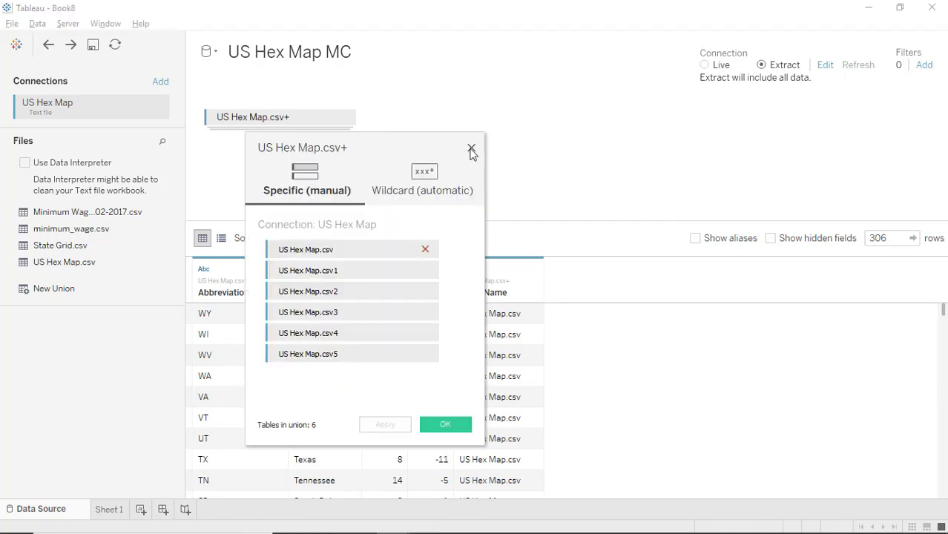
{"action": "left_click", "coordinate": [471, 150]}
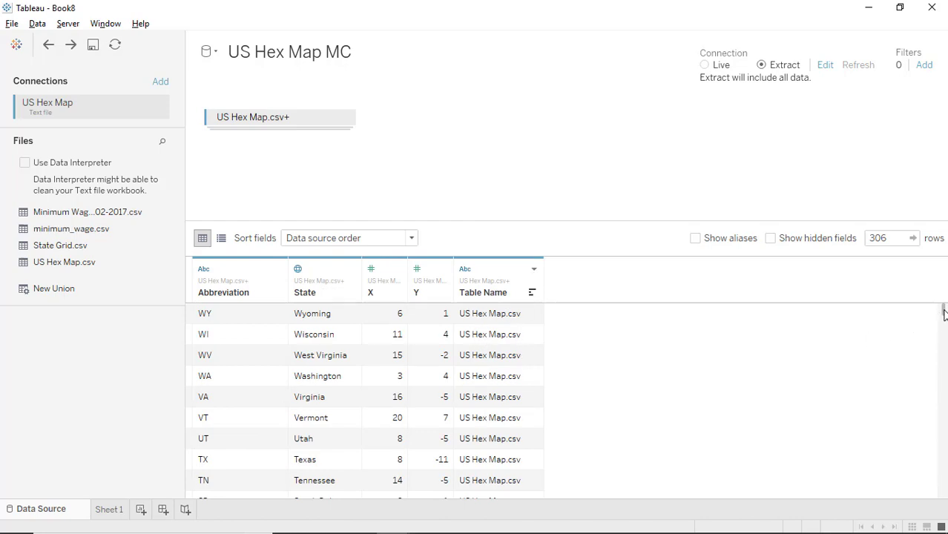
{"action": "left_click_drag", "start_coordinate": [944, 313], "coordinate": [933, 284]}
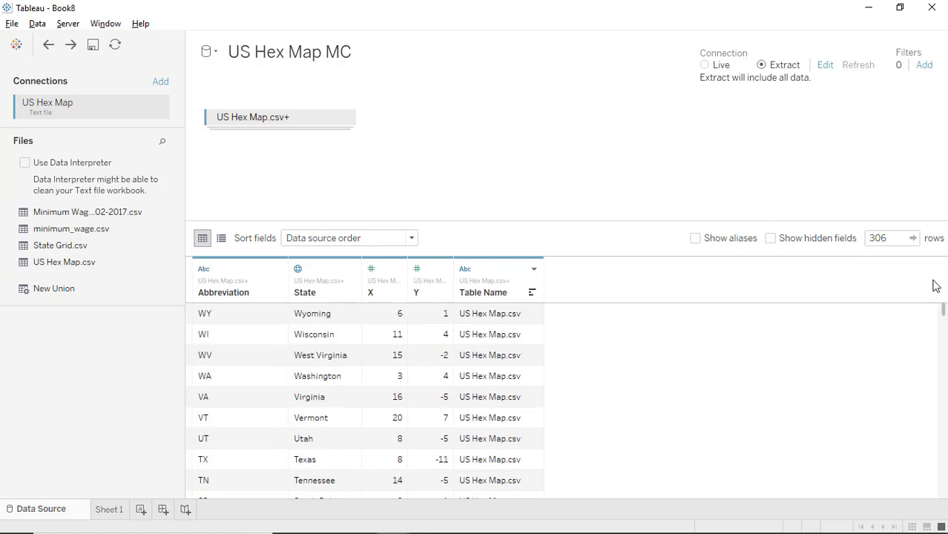
- On Sheet 1, create a calculated field from Table Name named Vertex ID
{"action": "left_click", "coordinate": [109, 509]}
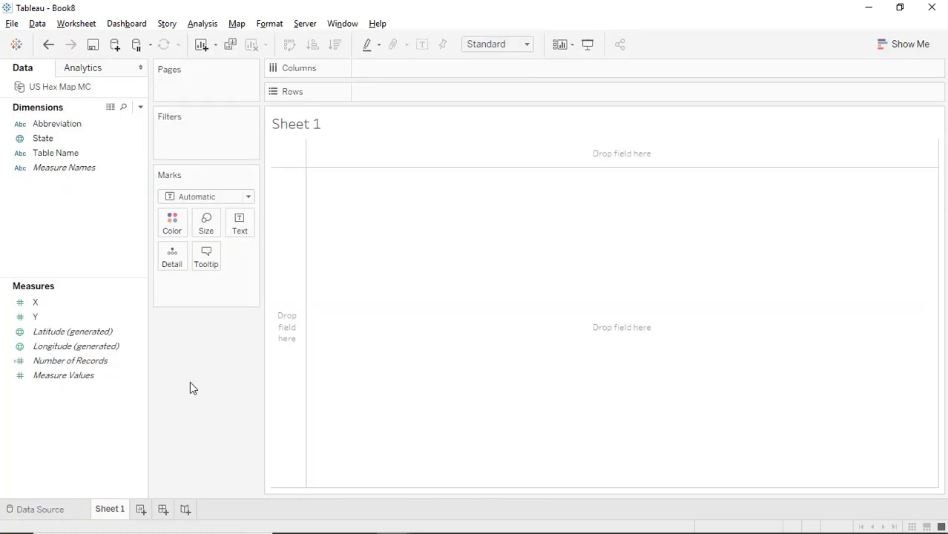
{"action": "right_click", "coordinate": [67, 154]}
{"action": "mouse_move", "coordinate": [143, 279]}
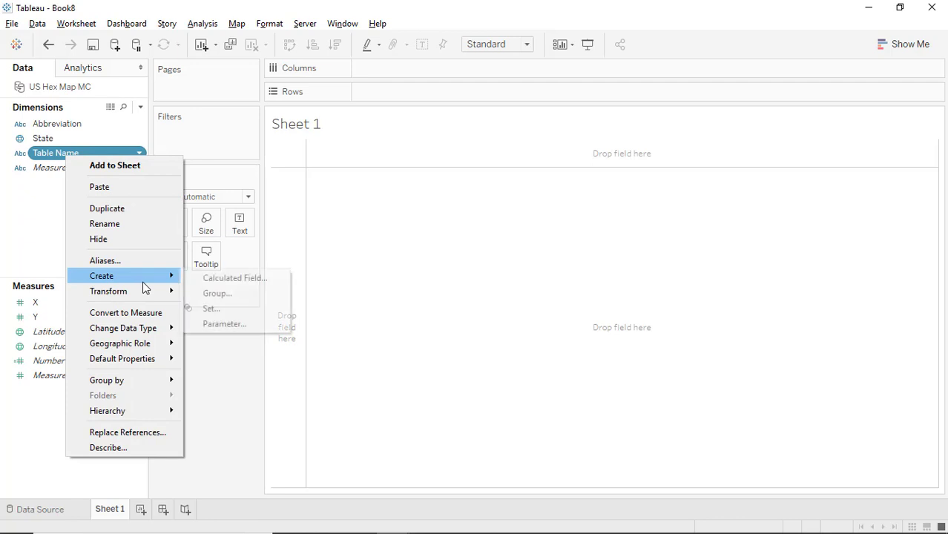
{"action": "left_click", "coordinate": [237, 282]}
{"action": "type", "text": "Vertex ID"}
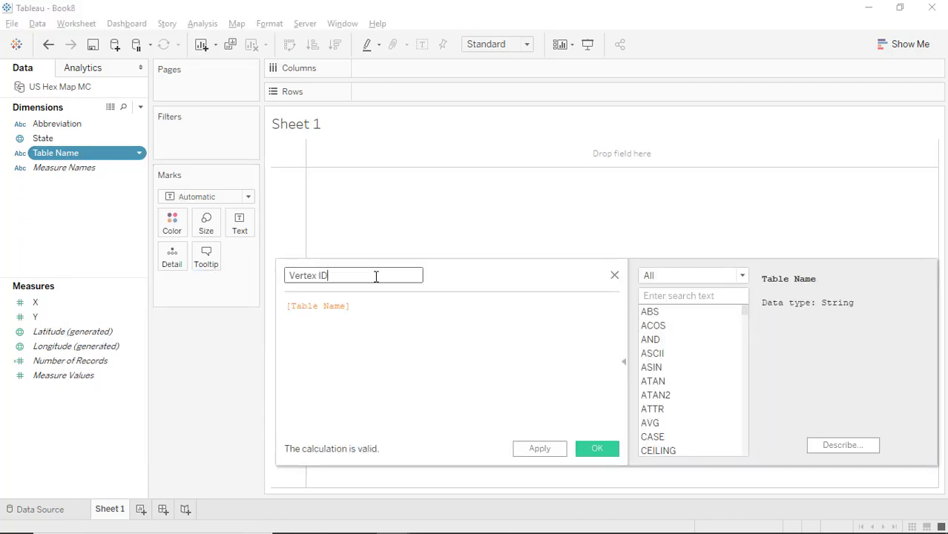
- Begin the formula IF RIGHT([Table Name],1)='v' THEN 0 ELSE INT(
{"action": "left_click", "coordinate": [288, 307]}
{"action": "type", "text": "IF "}
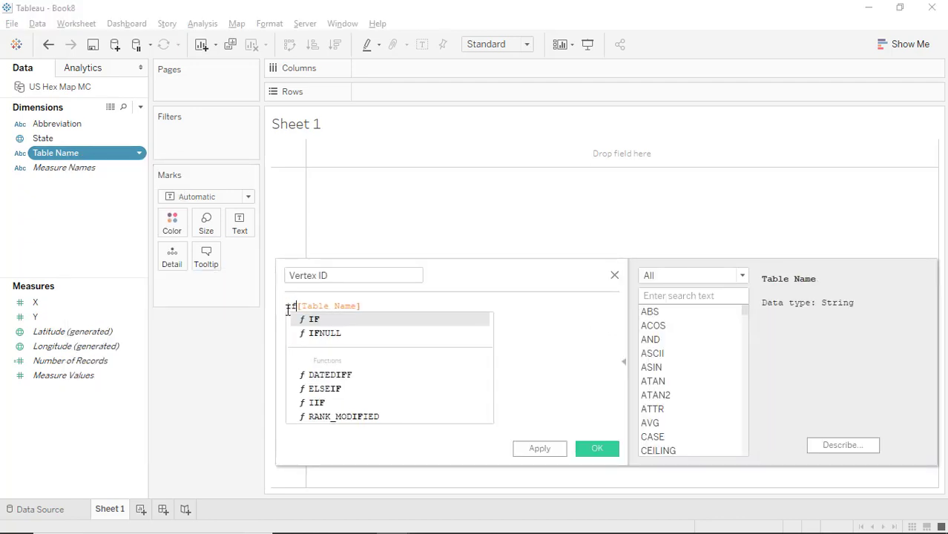
{"action": "type", "text": "RIGHT("}
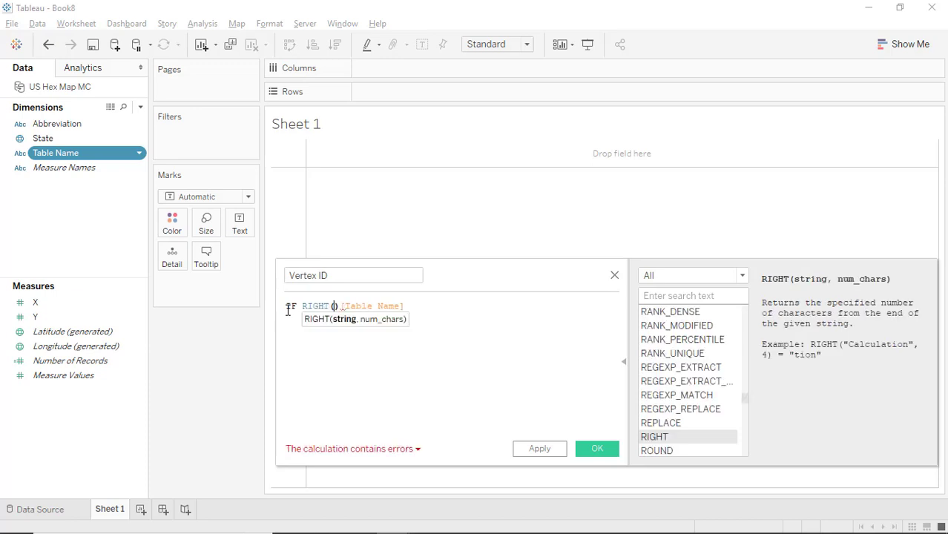
{"action": "left_click", "coordinate": [423, 308]}
{"action": "type", "text": ",1)"}
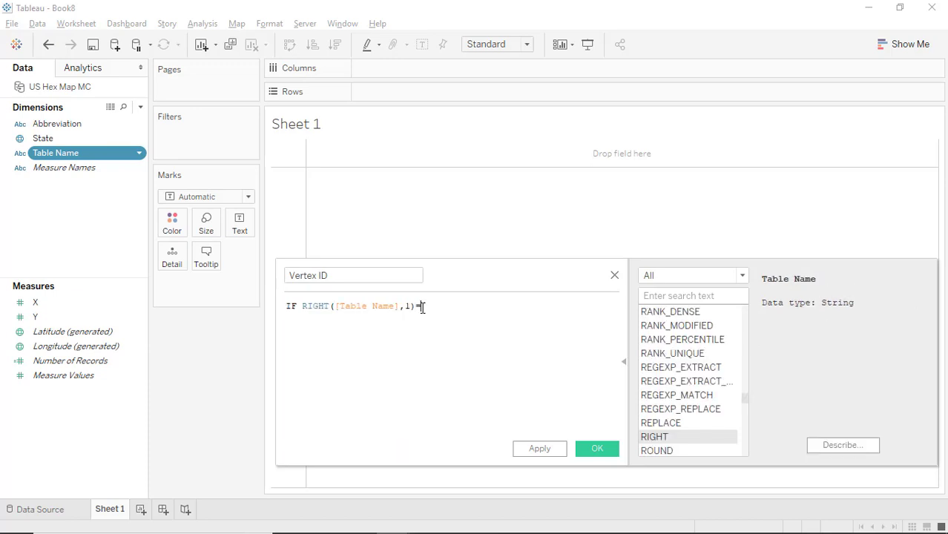
{"action": "type", "text": "='v' THEN 0"}
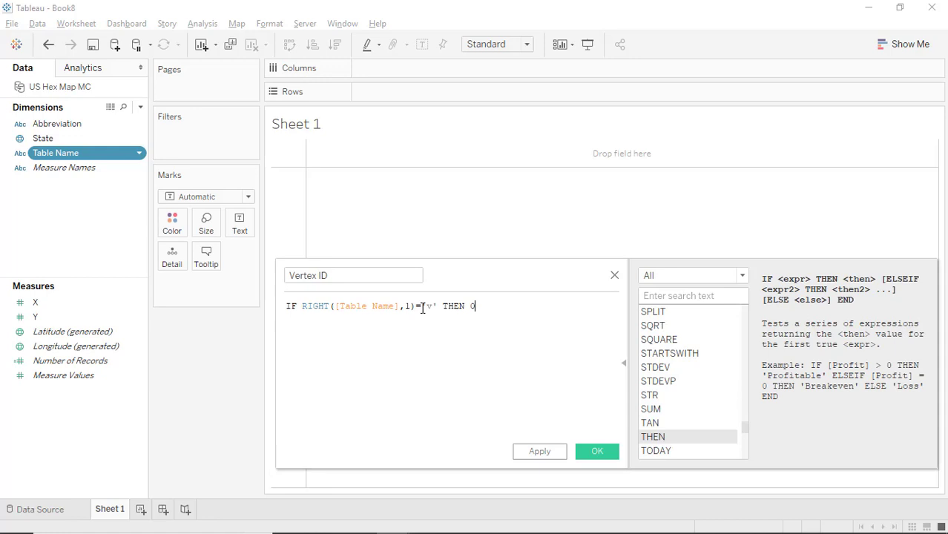
{"action": "type", "text": "el"}
{"action": "key", "text": "Return"}
{"action": "type", "text": "int"}
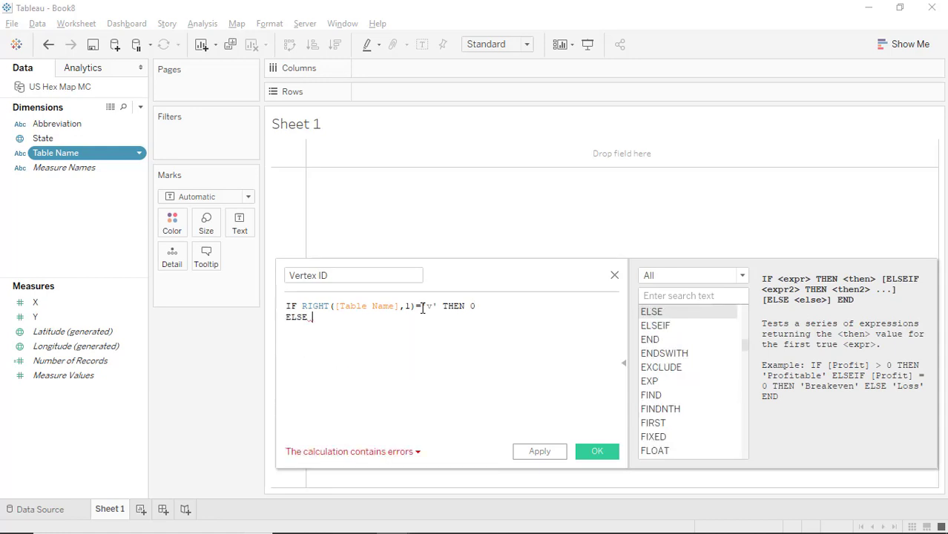
{"action": "key", "text": "Return"}
- Finish with INT(RIGHT([Table Name],1)) END, save, and make Vertex ID a dimension
{"action": "left_click_drag", "start_coordinate": [302, 306], "coordinate": [412, 306]}
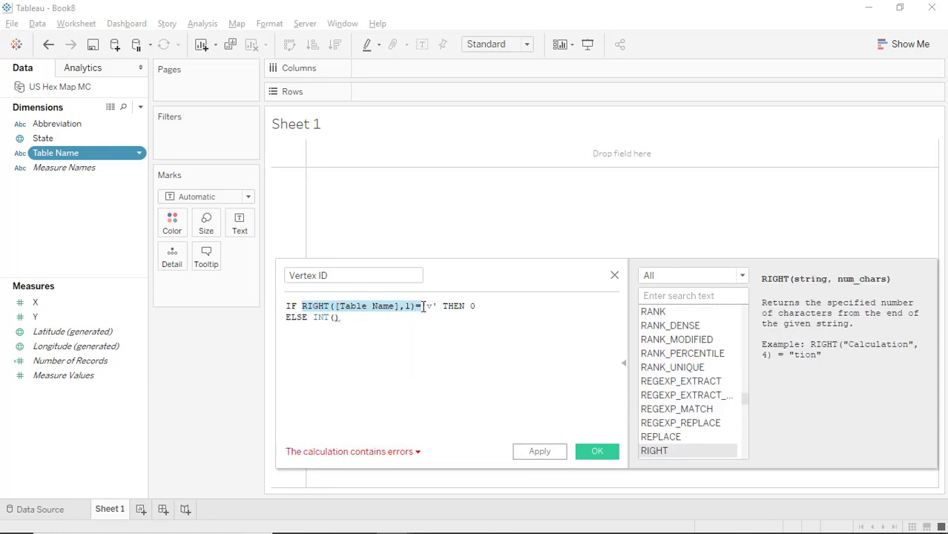
{"action": "left_click_drag", "start_coordinate": [349, 305], "coordinate": [335, 319]}
{"action": "type", "text": "))"}
{"action": "key", "text": "Return"}
{"action": "type", "text": "en"}
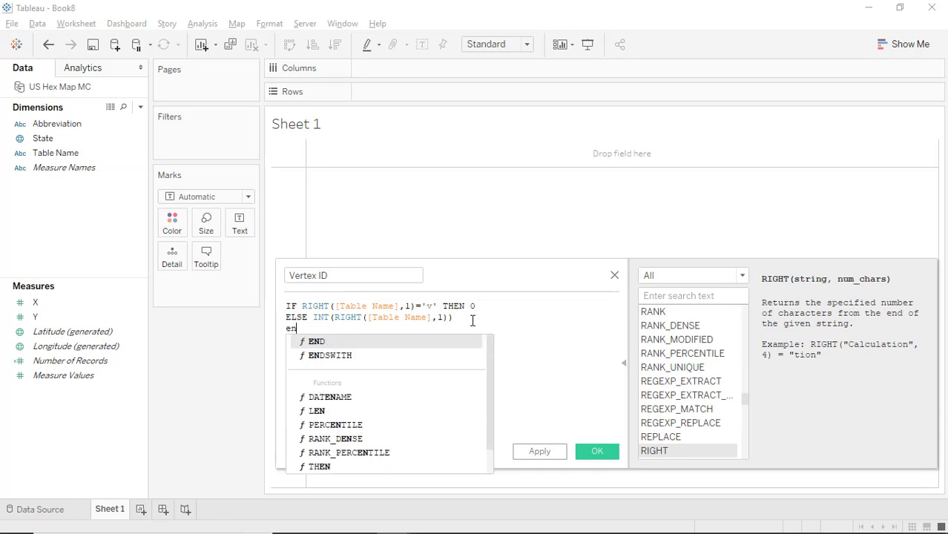
{"action": "key", "text": "Return"}
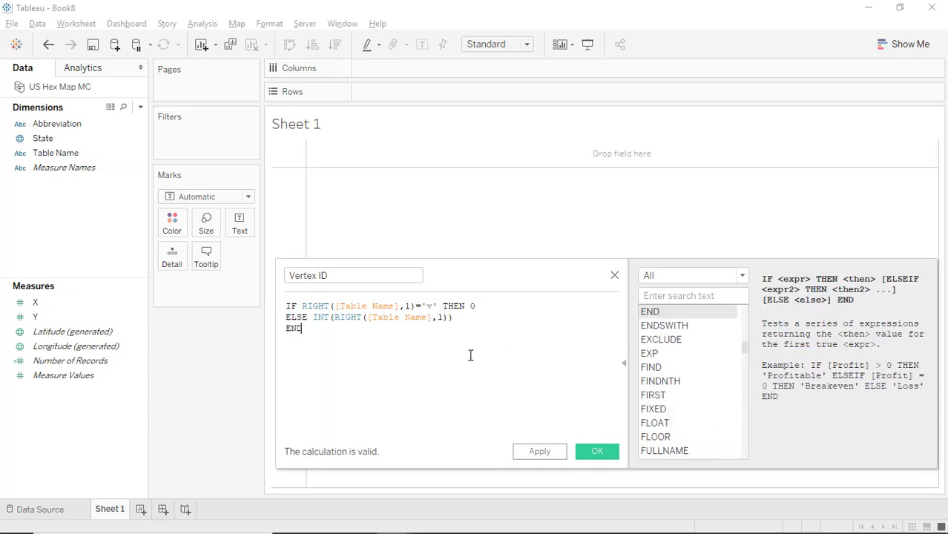
{"action": "left_click", "coordinate": [597, 451]}
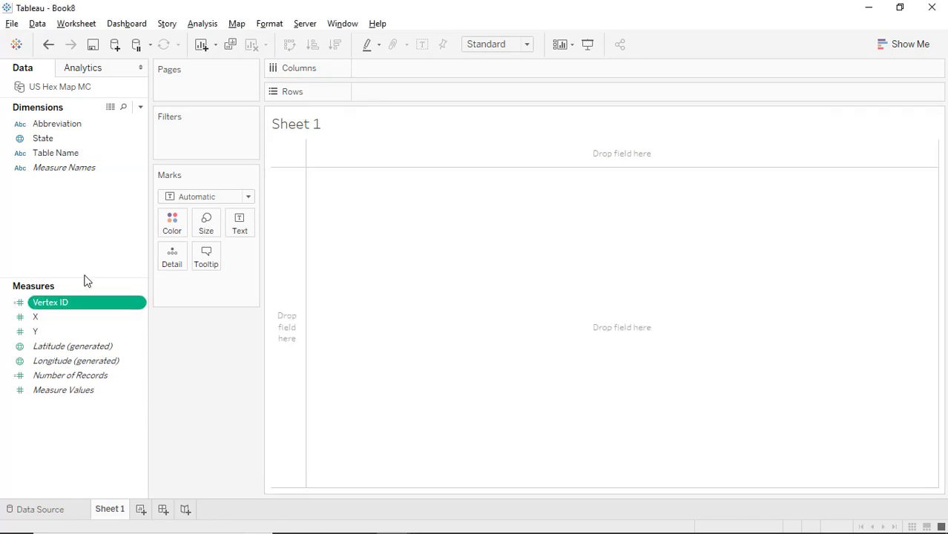
{"action": "left_click_drag", "start_coordinate": [74, 307], "coordinate": [356, 96]}
- Show Table Name and Vertex ID on Rows to confirm IDs 0–5, then clear the sheet
{"action": "left_click", "coordinate": [107, 172]}
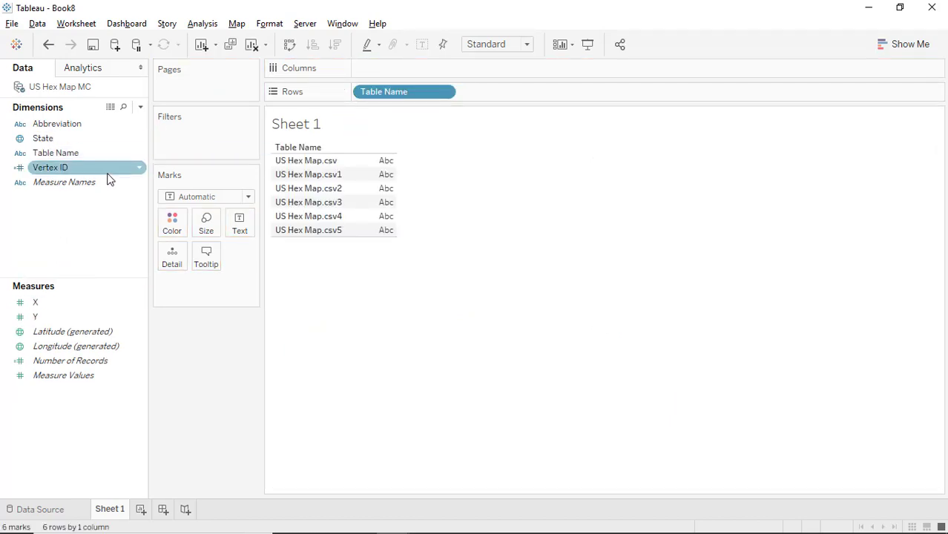
{"action": "left_click_drag", "start_coordinate": [86, 175], "coordinate": [539, 99]}
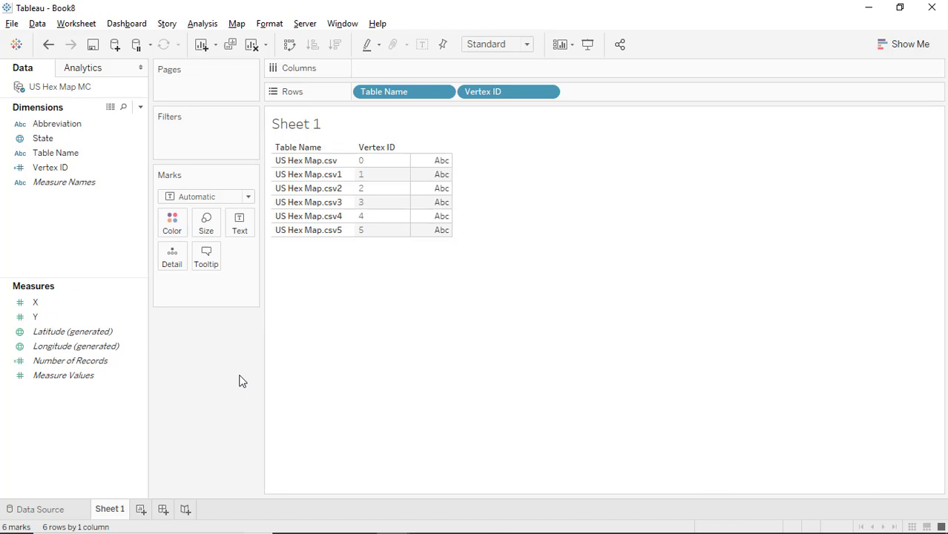
{"action": "key", "text": "alt+shift+BackSpace"}
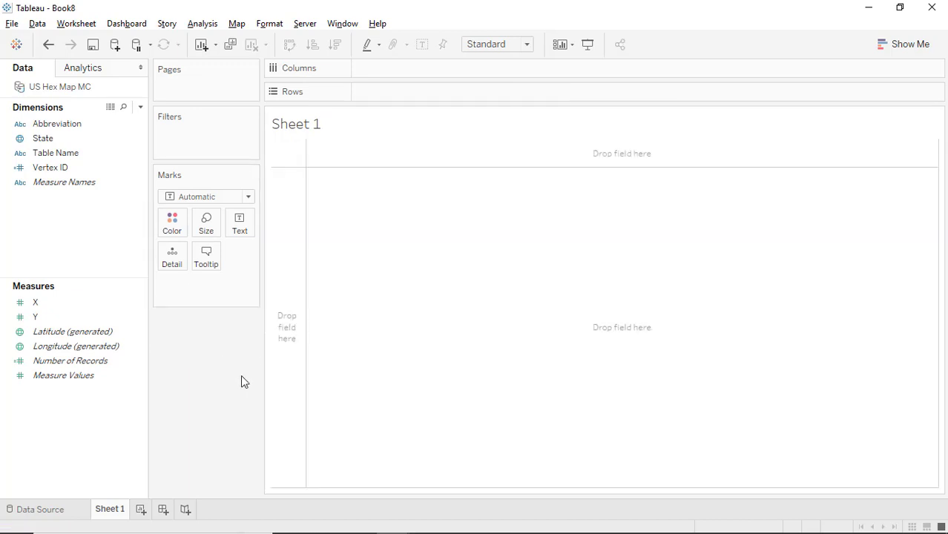
- In Book7, select both the HX and HY fields and bring up their options
{"action": "key", "text": "alt+Tab"}
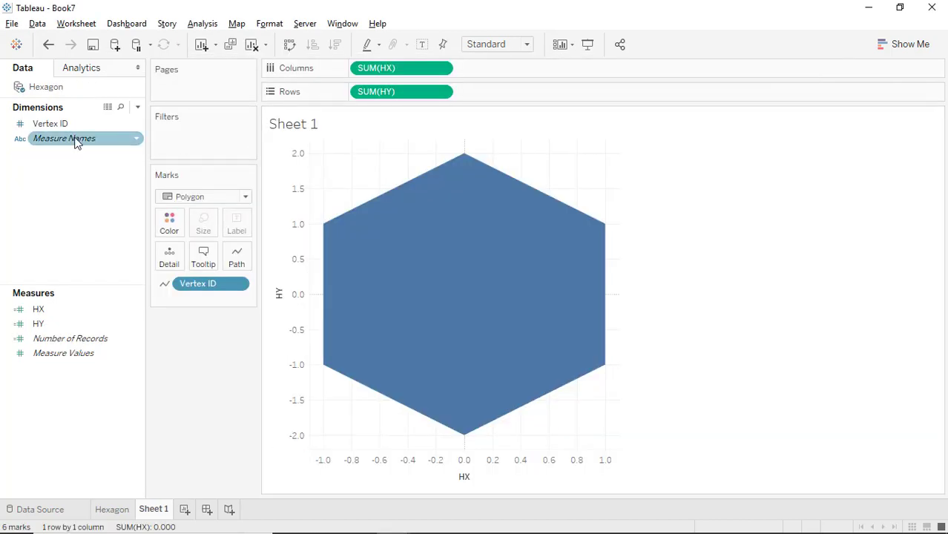
{"action": "left_click", "coordinate": [38, 310]}
{"action": "left_click", "coordinate": [38, 324], "text": "ctrl"}
{"action": "right_click", "coordinate": [66, 326]}
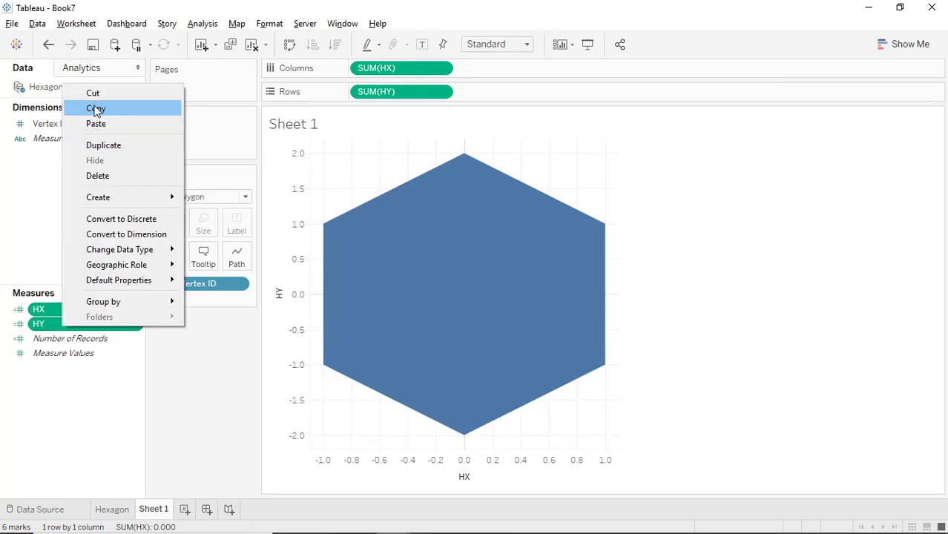
- Copy HX and HY from Book7 and paste them into Book8's Data pane
{"action": "left_click", "coordinate": [95, 109]}
{"action": "key", "text": "alt+Tab"}
{"action": "right_click", "coordinate": [64, 434]}
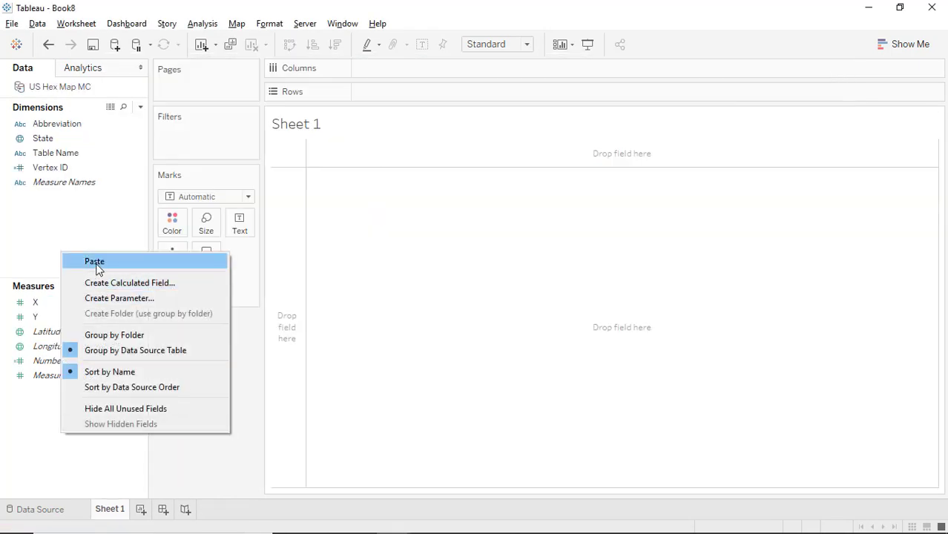
{"action": "left_click", "coordinate": [94, 262]}
{"action": "right_click", "coordinate": [74, 443]}
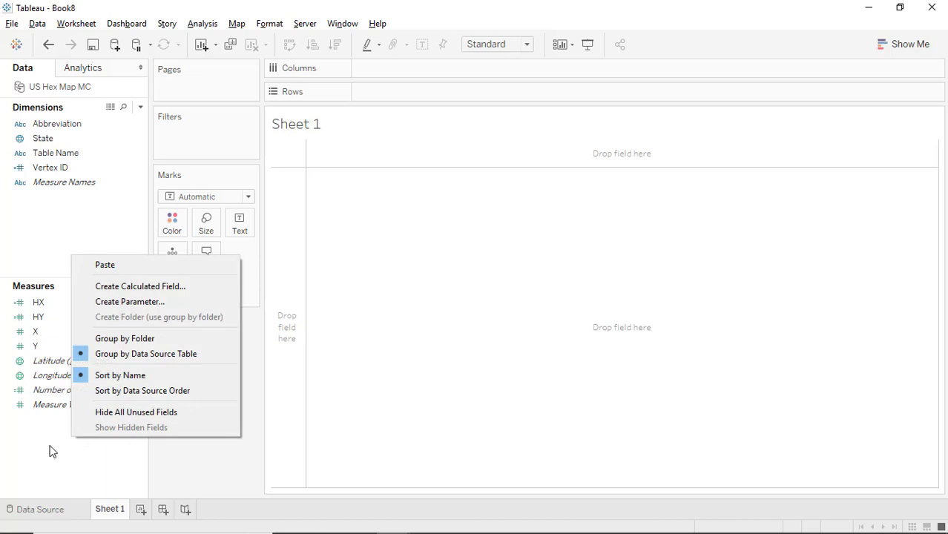
- Create the Hex X calculated field as [X]+[HX]
{"action": "left_click", "coordinate": [69, 333]}
{"action": "right_click", "coordinate": [69, 335]}
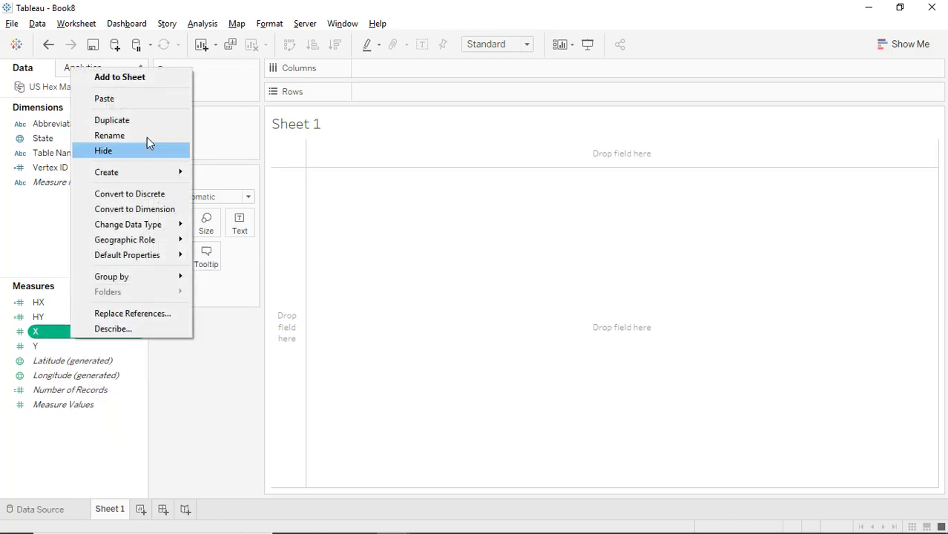
{"action": "mouse_move", "coordinate": [128, 173]}
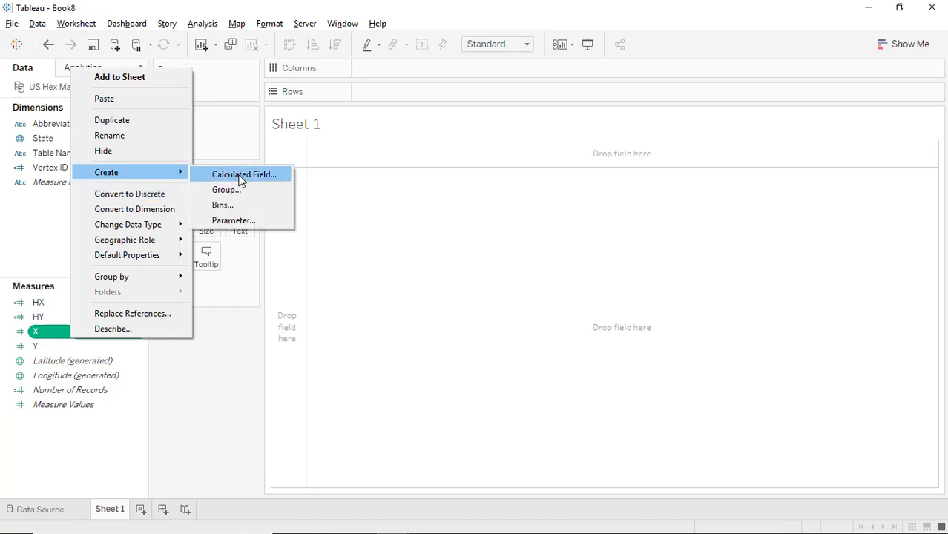
{"action": "left_click", "coordinate": [237, 175]}
{"action": "type", "text": "Hex"}
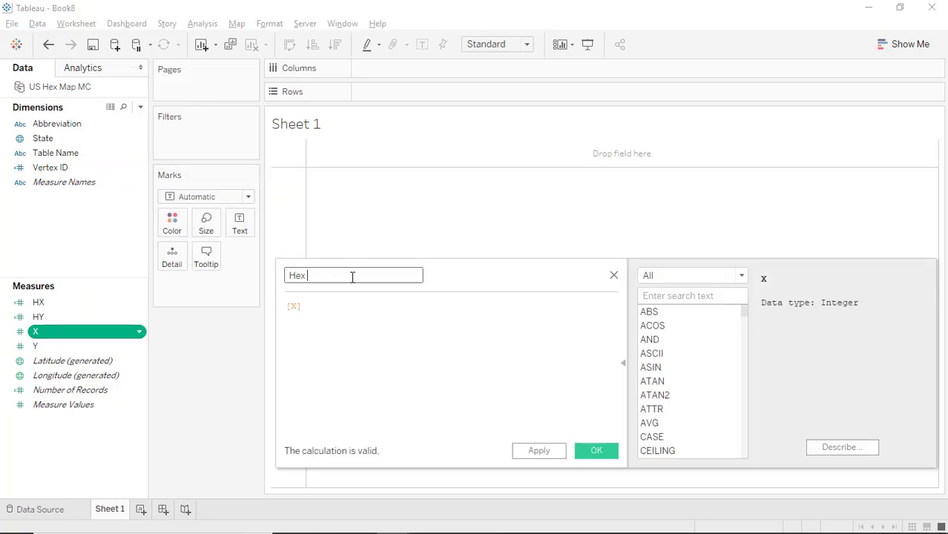
{"action": "type", "text": " X"}
{"action": "left_click", "coordinate": [327, 308]}
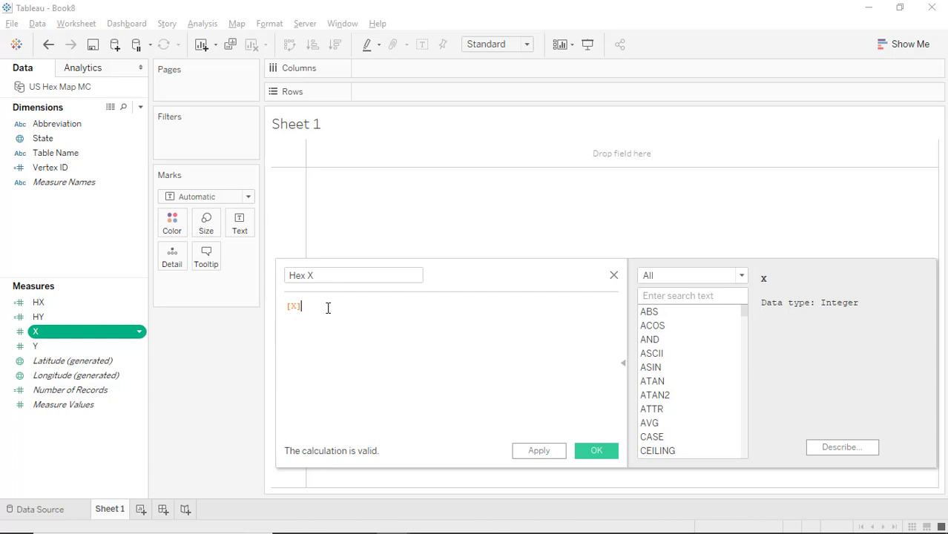
{"action": "type", "text": "+hx"}
{"action": "key", "text": "Return"}
{"action": "left_click", "coordinate": [597, 451]}
- Create the Hex Y calculated field as [Y]+[HY]
{"action": "right_click", "coordinate": [70, 361]}
{"action": "mouse_move", "coordinate": [105, 194]}
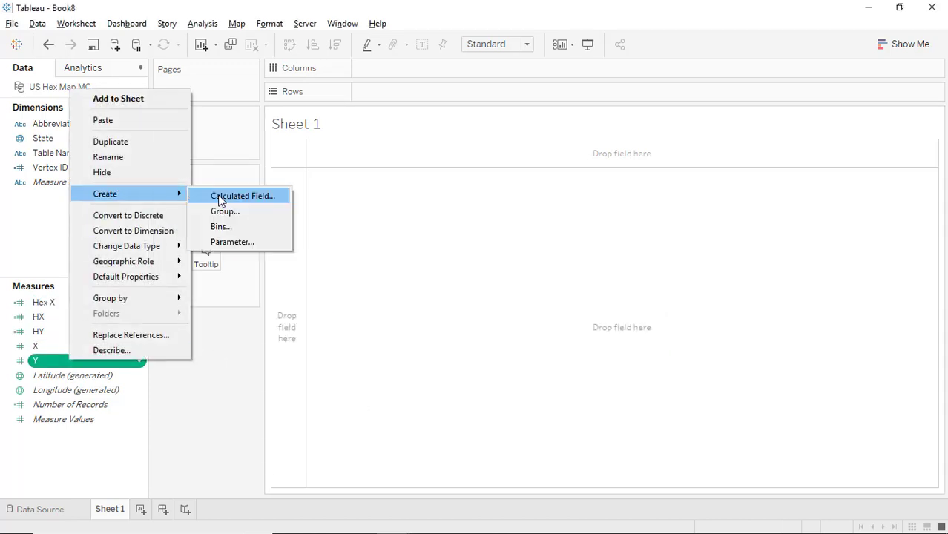
{"action": "left_click", "coordinate": [218, 196]}
{"action": "type", "text": "Hex Y"}
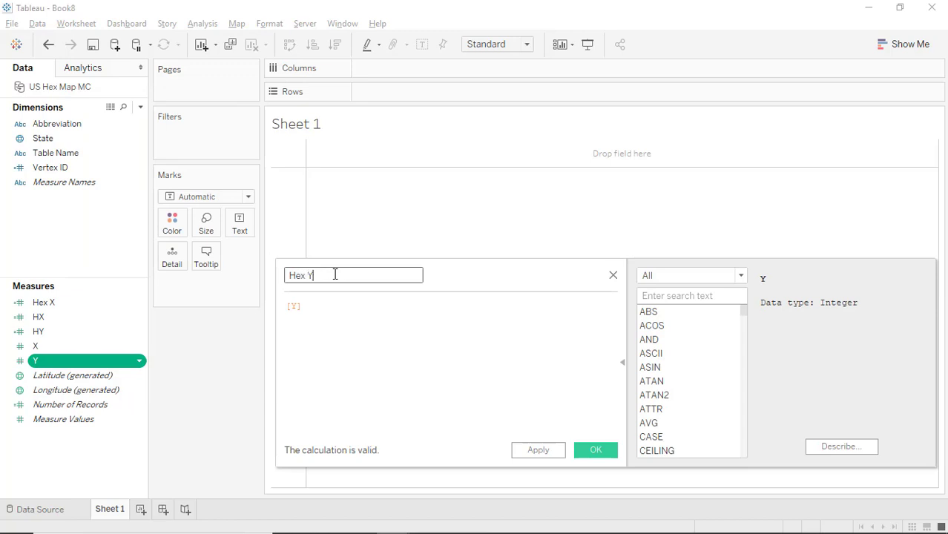
{"action": "left_click", "coordinate": [310, 306]}
{"action": "type", "text": "+hy"}
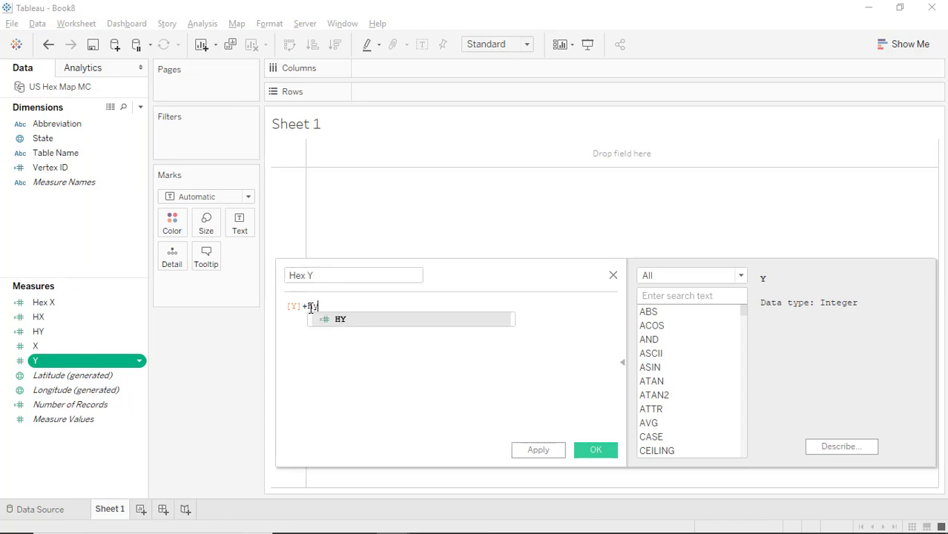
{"action": "key", "text": "Return"}
- Save Hex Y, plot AVG(Hex X) against AVG(Hex Y), and add Abbreviation as detail
{"action": "left_click", "coordinate": [598, 450]}
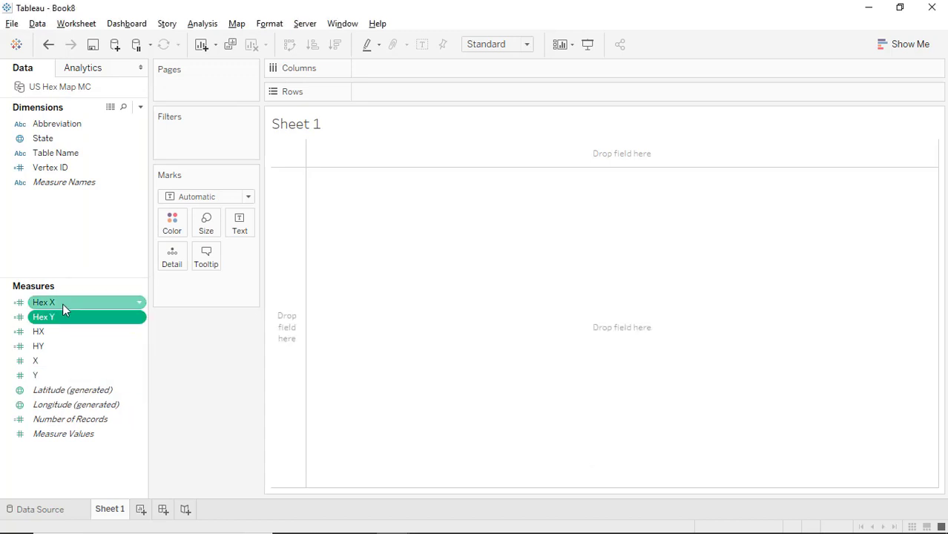
{"action": "left_click_drag", "start_coordinate": [62, 303], "coordinate": [397, 70]}
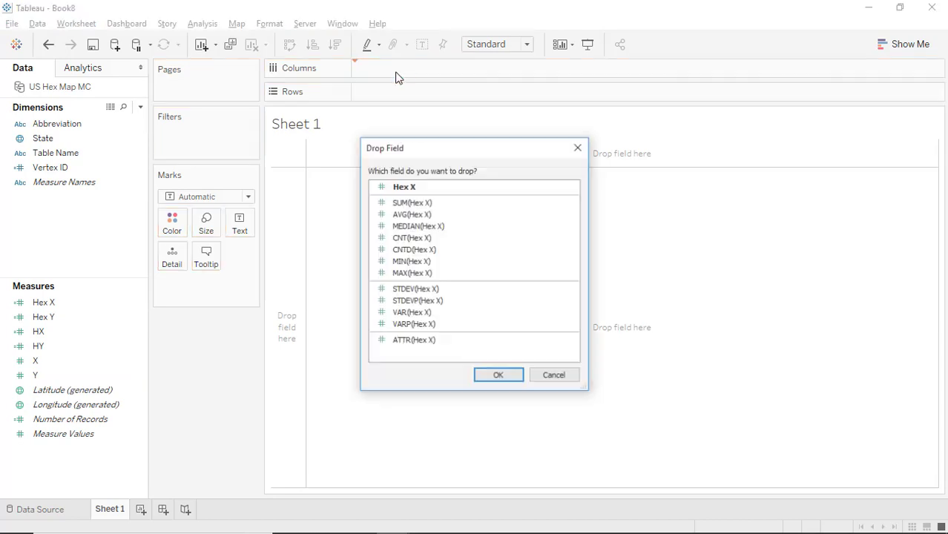
{"action": "double_click", "coordinate": [414, 215]}
{"action": "left_click_drag", "start_coordinate": [67, 317], "coordinate": [388, 95]}
{"action": "left_click", "coordinate": [416, 215]}
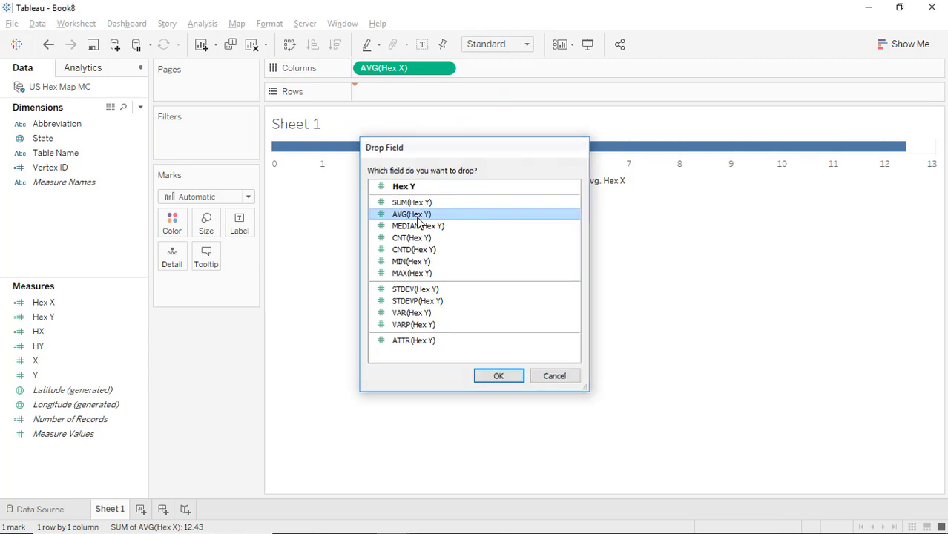
{"action": "double_click", "coordinate": [416, 215]}
{"action": "left_click_drag", "start_coordinate": [57, 124], "coordinate": [178, 265]}
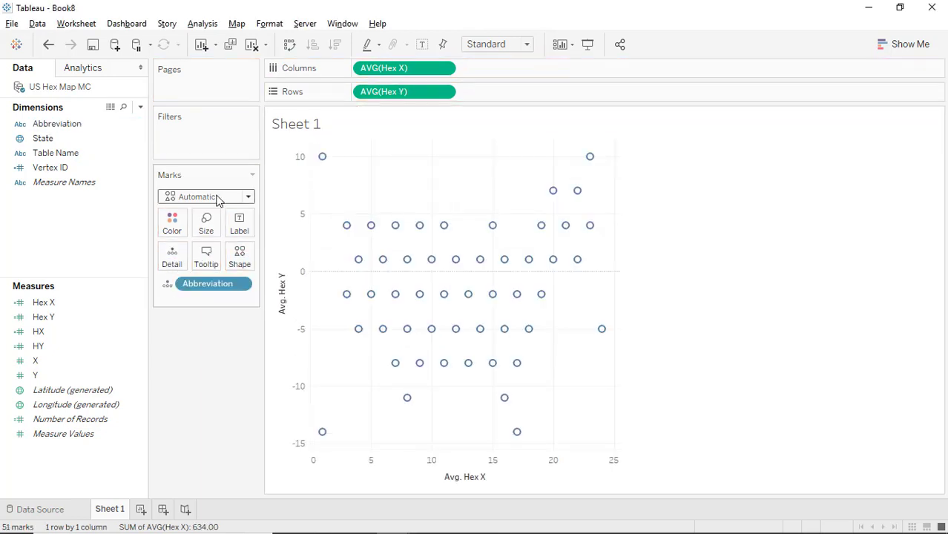
- Set the mark type to Polygon and put Vertex ID on Path
{"action": "left_click", "coordinate": [217, 198]}
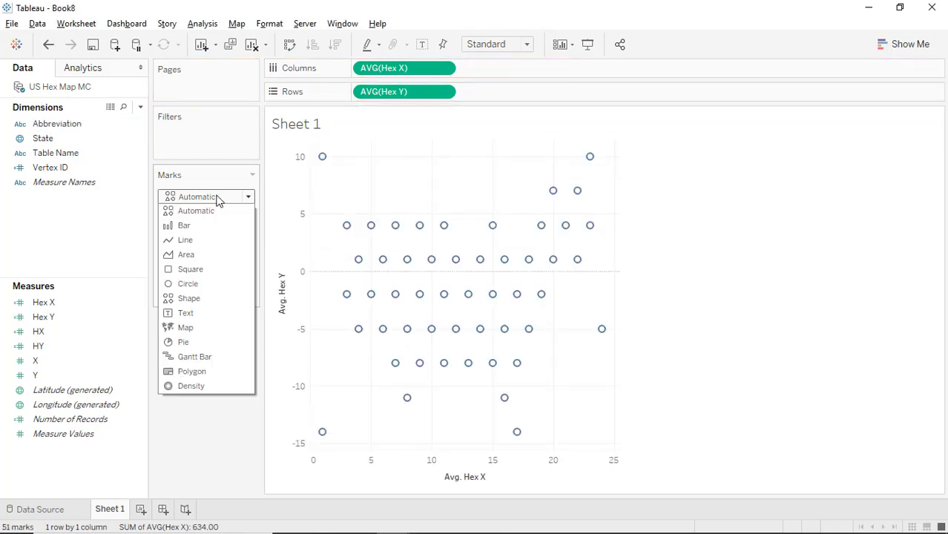
{"action": "left_click", "coordinate": [195, 371]}
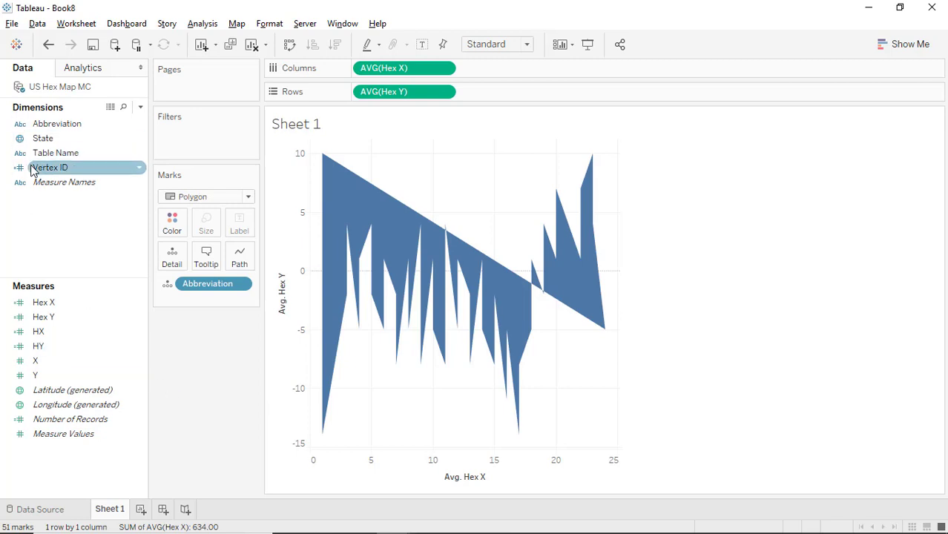
{"action": "left_click_drag", "start_coordinate": [60, 166], "coordinate": [237, 264]}
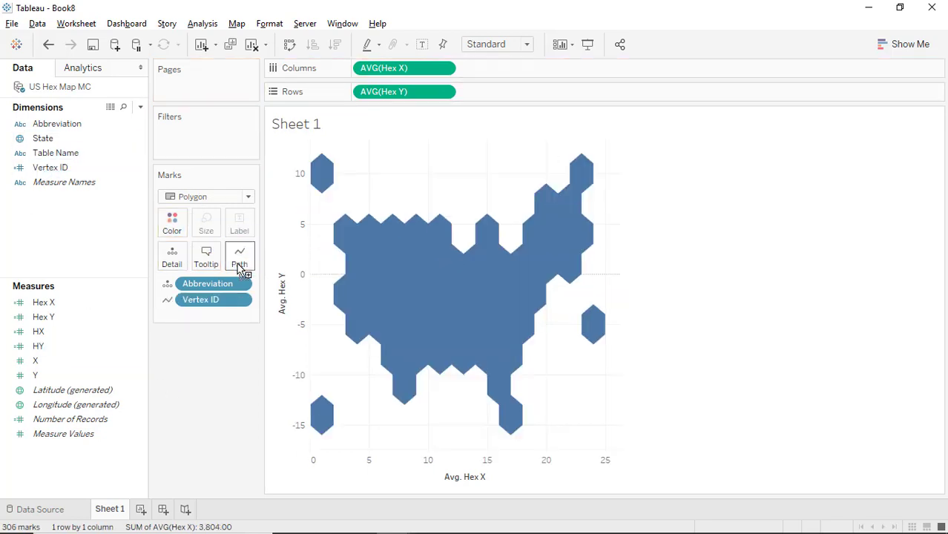
- Give the hexagon marks white borders and widen the map until the Hex X axis reaches 26
{"action": "left_click", "coordinate": [172, 222]}
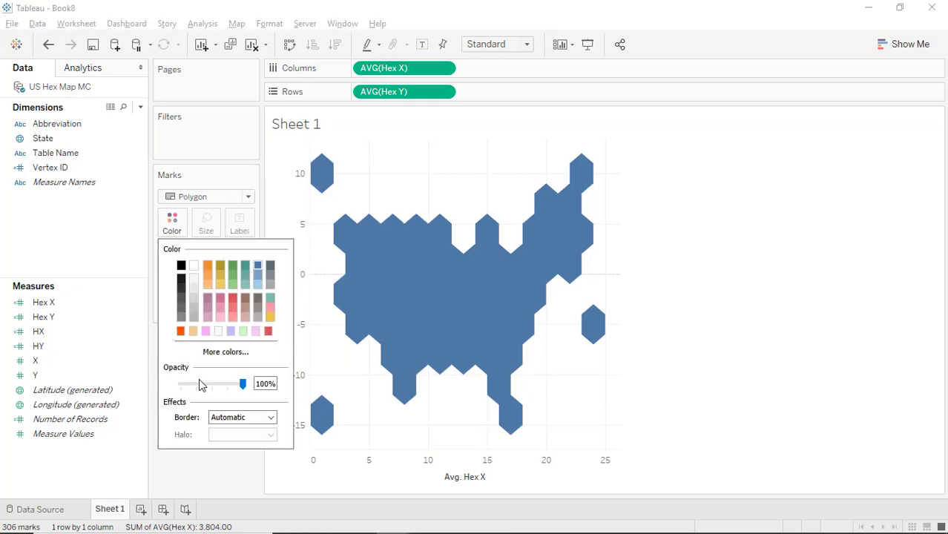
{"action": "left_click", "coordinate": [244, 417]}
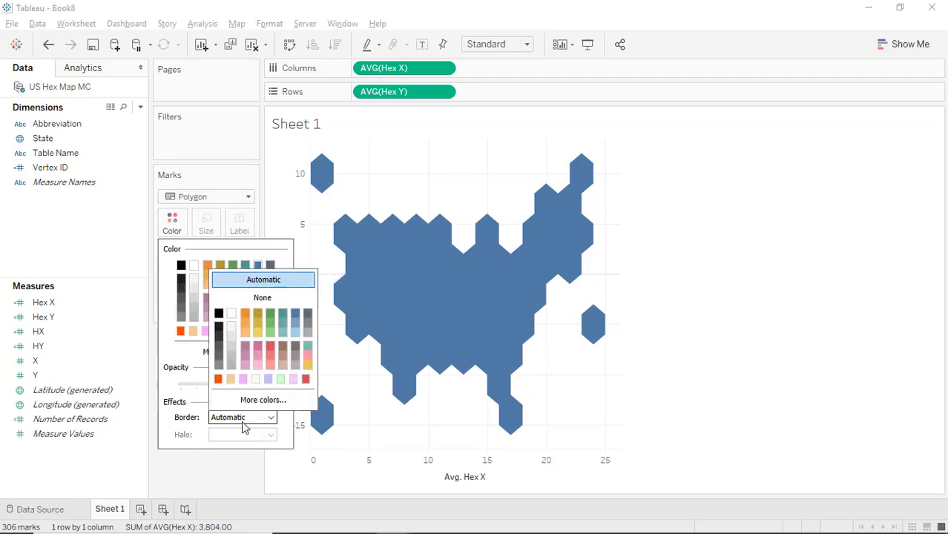
{"action": "left_click", "coordinate": [232, 314]}
{"action": "left_click", "coordinate": [186, 456]}
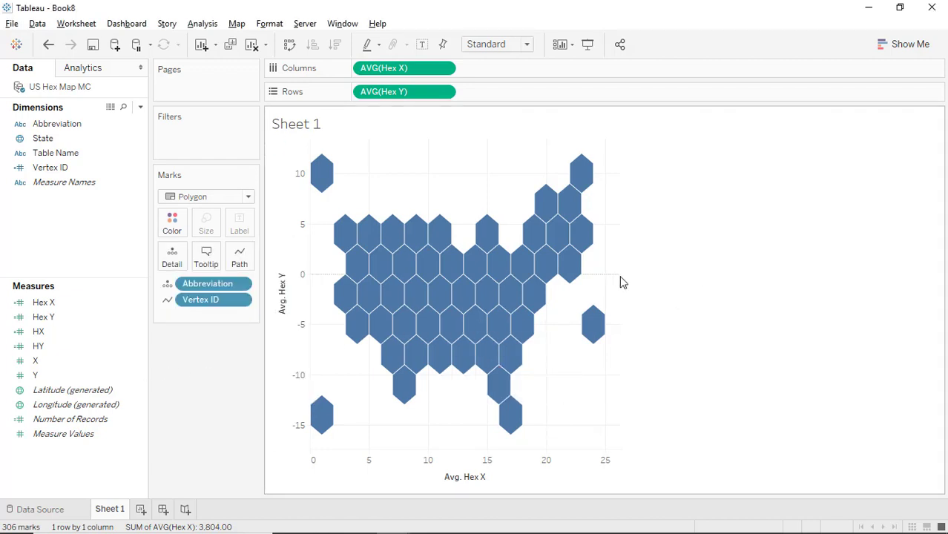
{"action": "left_click_drag", "start_coordinate": [621, 276], "coordinate": [775, 274]}
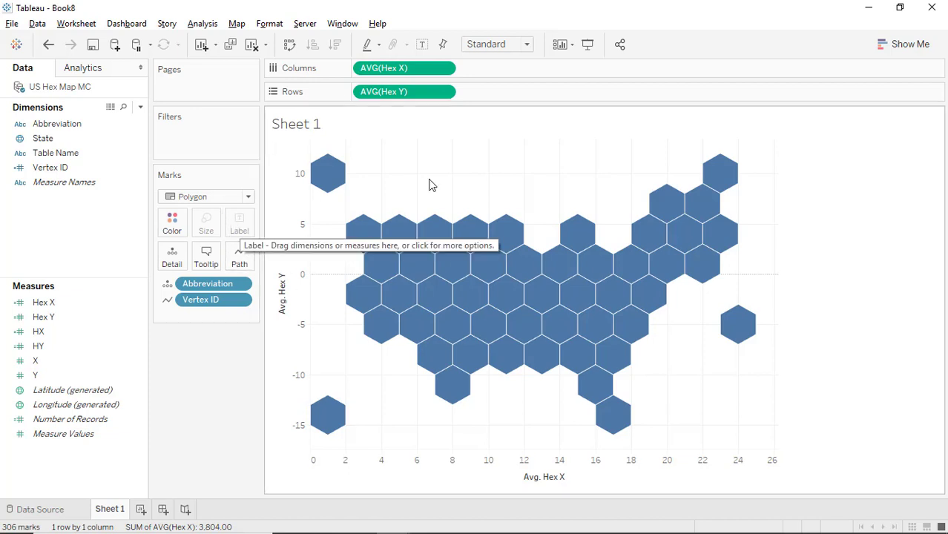
- Duplicate AVG(Hex X) on Columns and fit both maps to the entire view
{"action": "left_click_drag", "start_coordinate": [426, 70], "coordinate": [537, 67]}
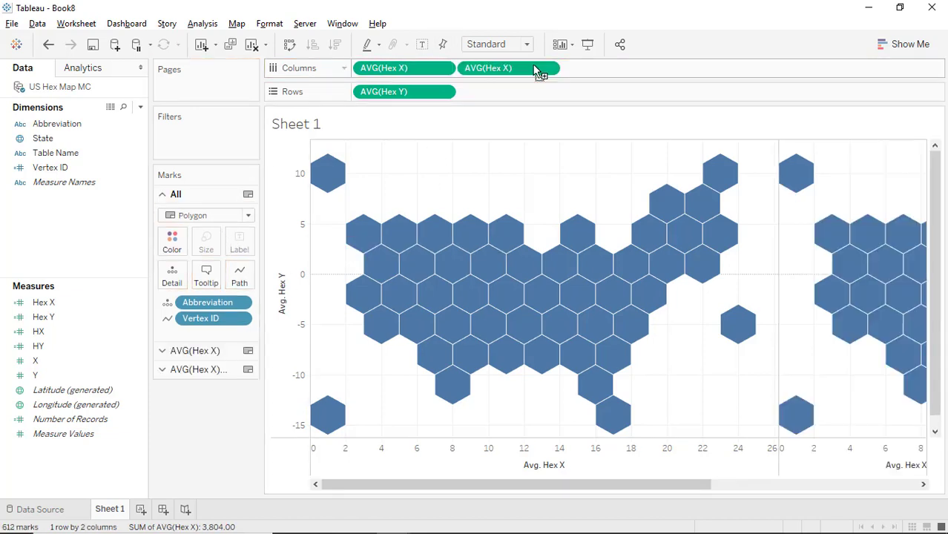
{"action": "left_click", "coordinate": [528, 45]}
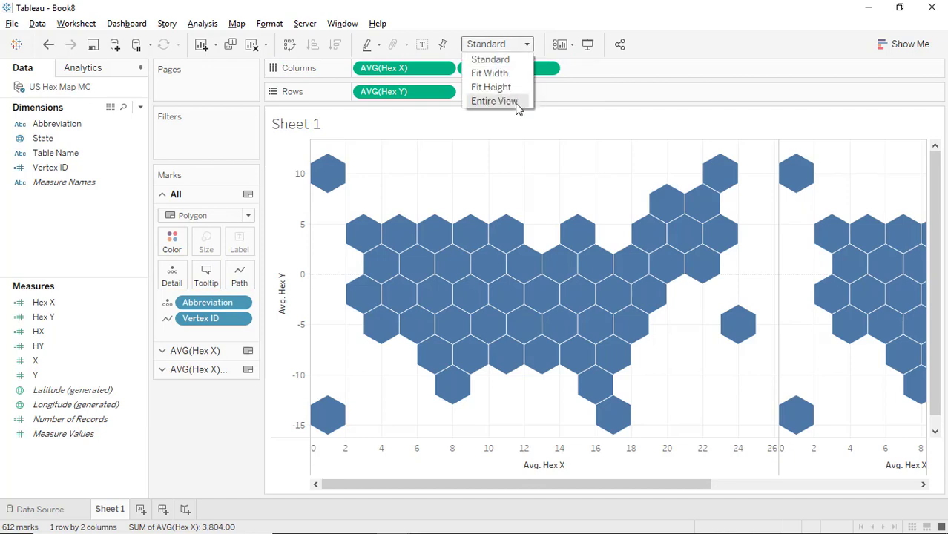
{"action": "left_click", "coordinate": [495, 99]}
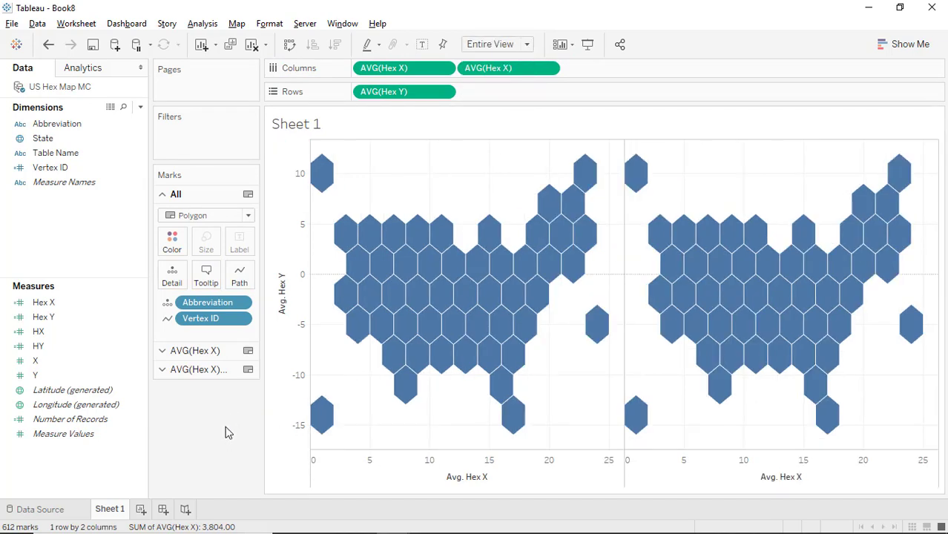
- Remove Vertex ID from the second map and draw its marks as circles
{"action": "left_click", "coordinate": [218, 372]}
{"action": "left_click_drag", "start_coordinate": [194, 359], "coordinate": [189, 431]}
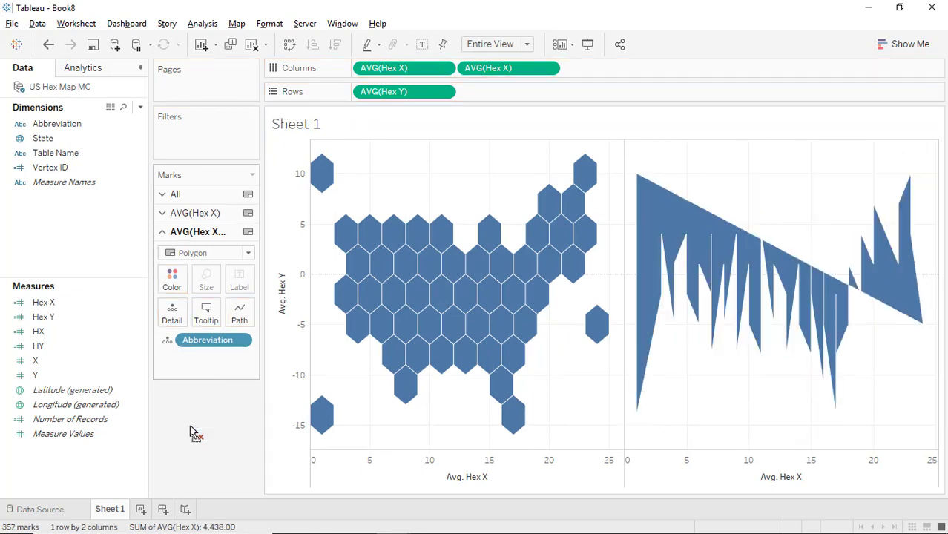
{"action": "left_click", "coordinate": [192, 254]}
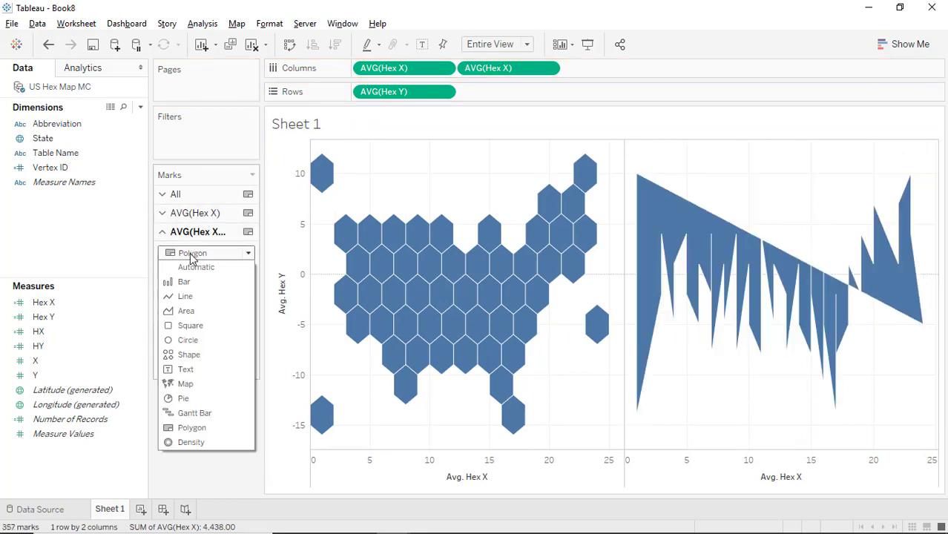
{"action": "left_click", "coordinate": [188, 339]}
- Label the circles with state Abbreviation, aligned middle center
{"action": "left_click_drag", "start_coordinate": [40, 126], "coordinate": [240, 286]}
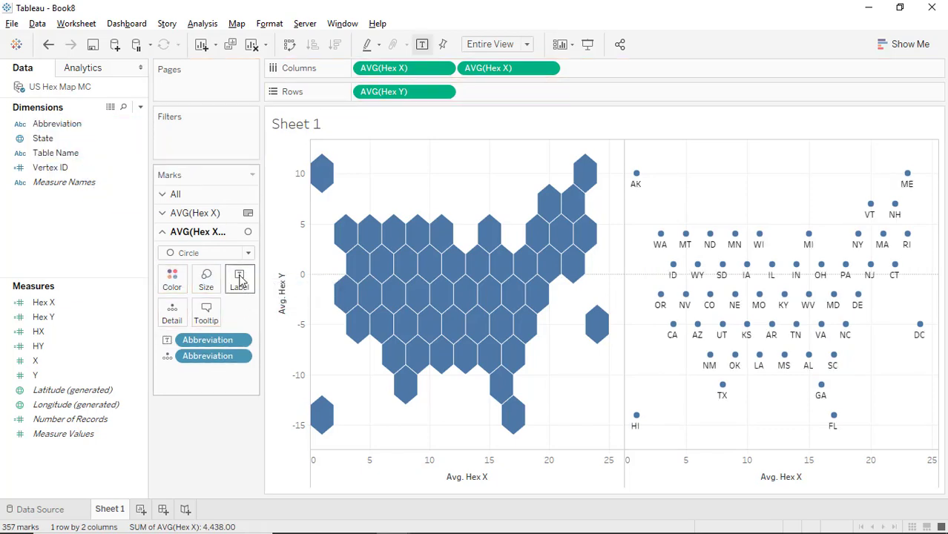
{"action": "left_click", "coordinate": [239, 281]}
{"action": "left_click", "coordinate": [314, 388]}
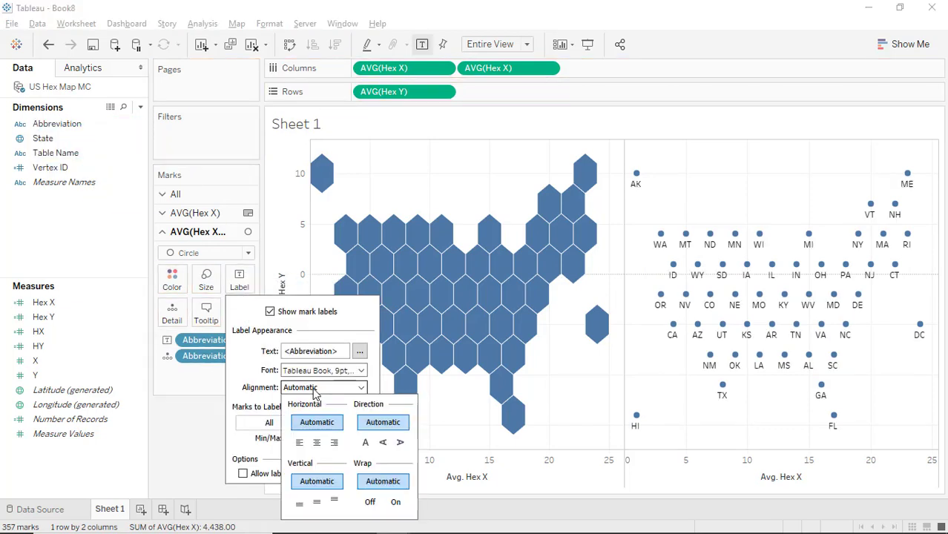
{"action": "left_click", "coordinate": [317, 502]}
{"action": "left_click", "coordinate": [317, 442]}
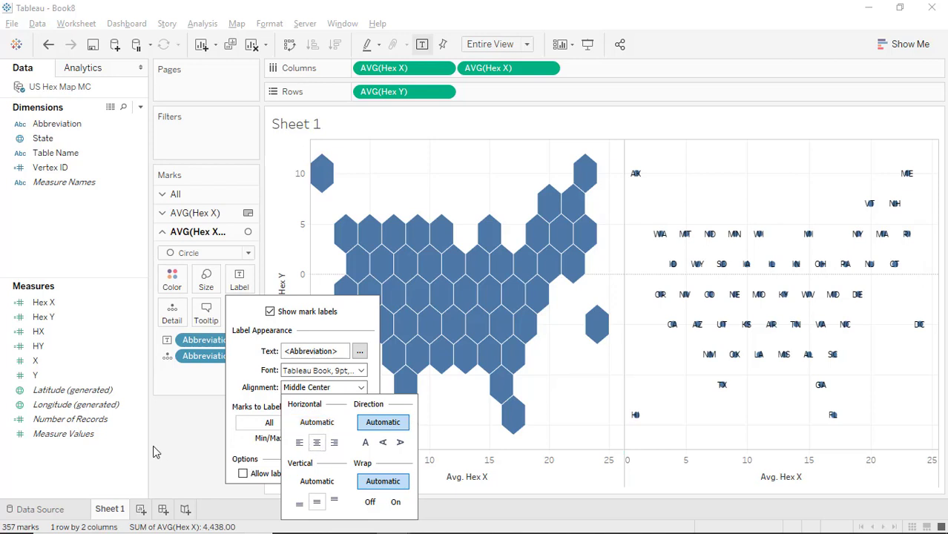
- Overlay the two Hex X panes as a dual axis and synchronize the axes
{"action": "right_click", "coordinate": [740, 479]}
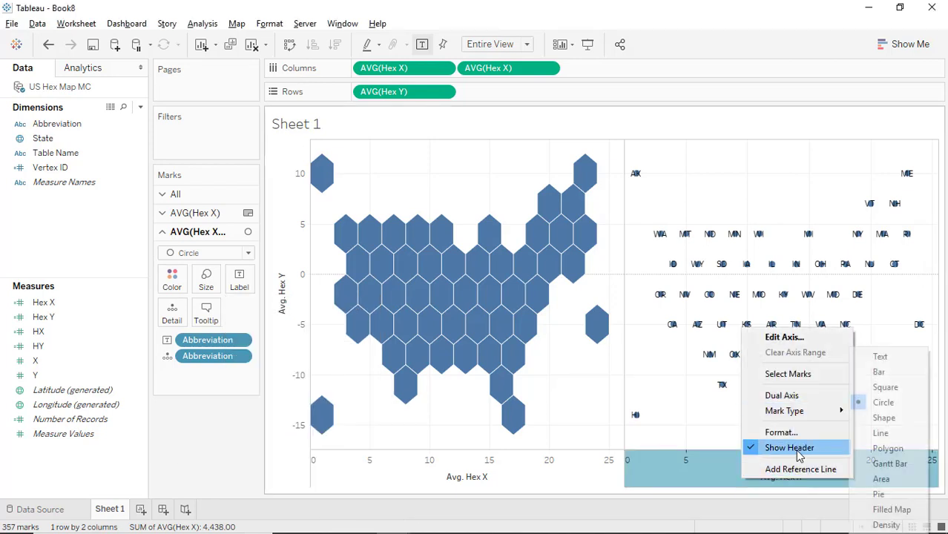
{"action": "left_click", "coordinate": [783, 395]}
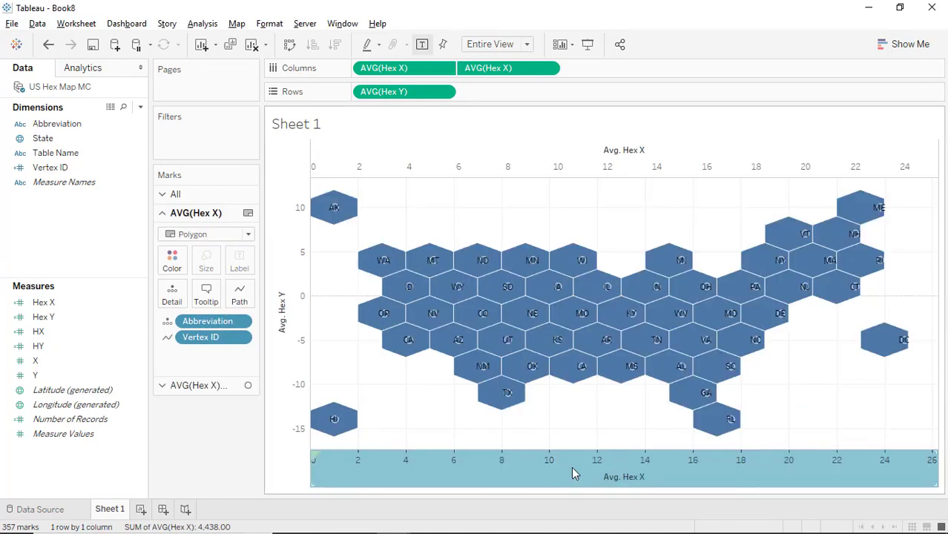
{"action": "right_click", "coordinate": [568, 472]}
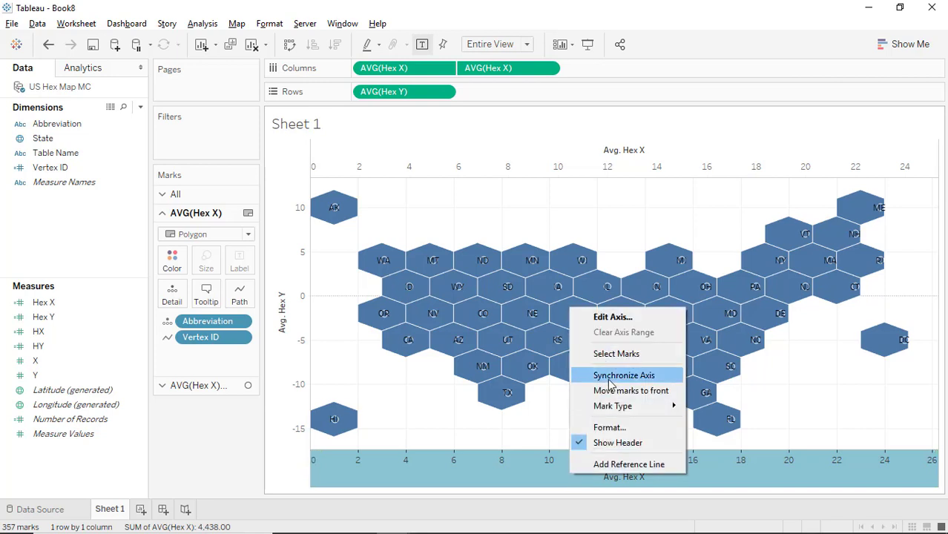
{"action": "left_click", "coordinate": [602, 373]}
- Hide the Hex X and Hex Y axis headers
{"action": "right_click", "coordinate": [562, 473]}
{"action": "left_click", "coordinate": [598, 438]}
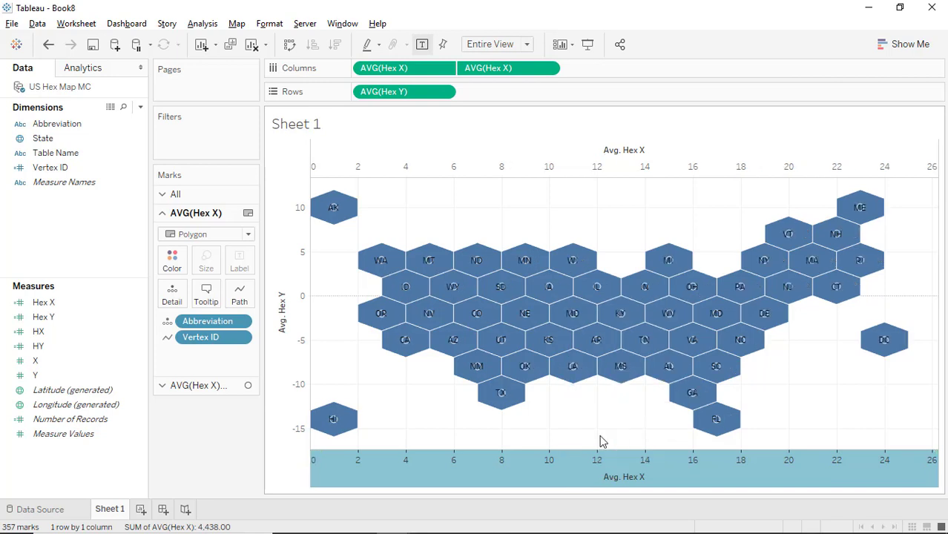
{"action": "right_click", "coordinate": [292, 361]}
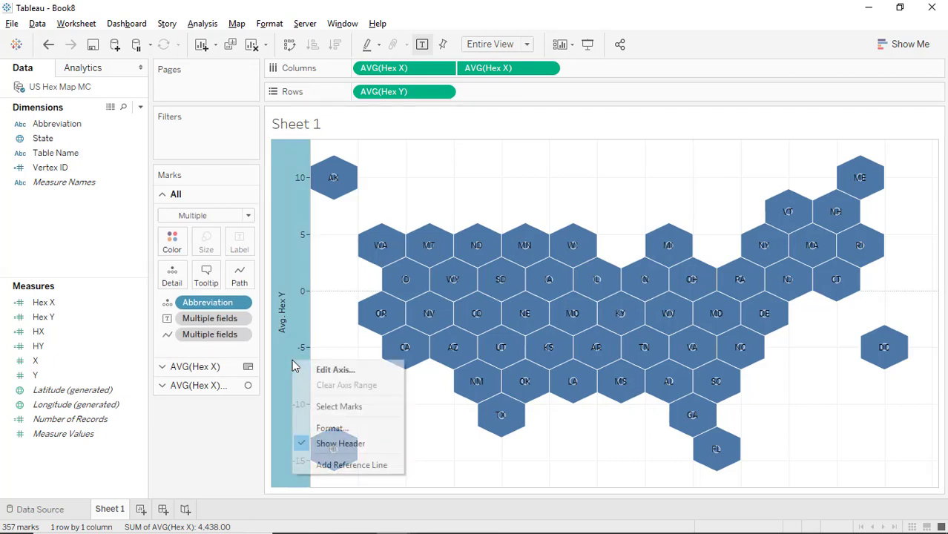
{"action": "left_click", "coordinate": [340, 443]}
- Bring up the border colour choices on the label circles' Circle card
{"action": "left_click", "coordinate": [161, 385]}
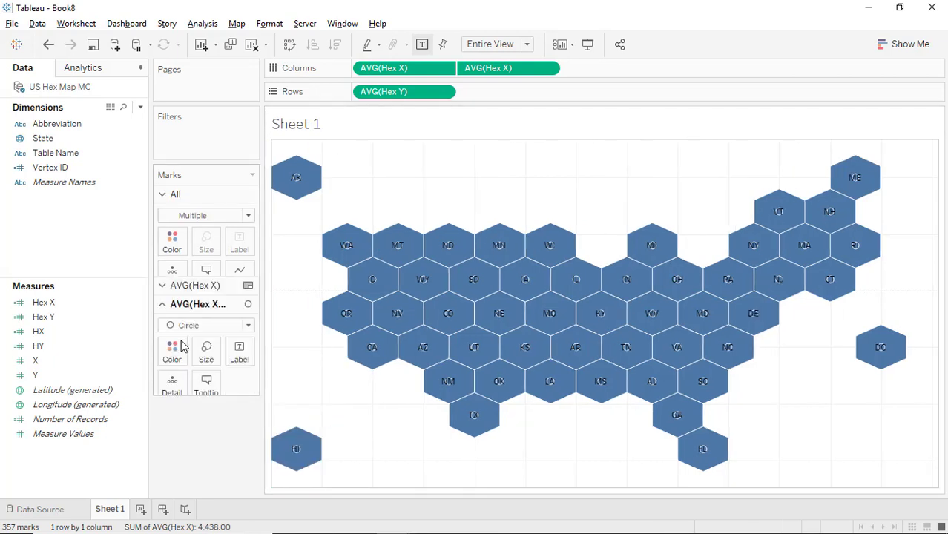
{"action": "left_click", "coordinate": [172, 277]}
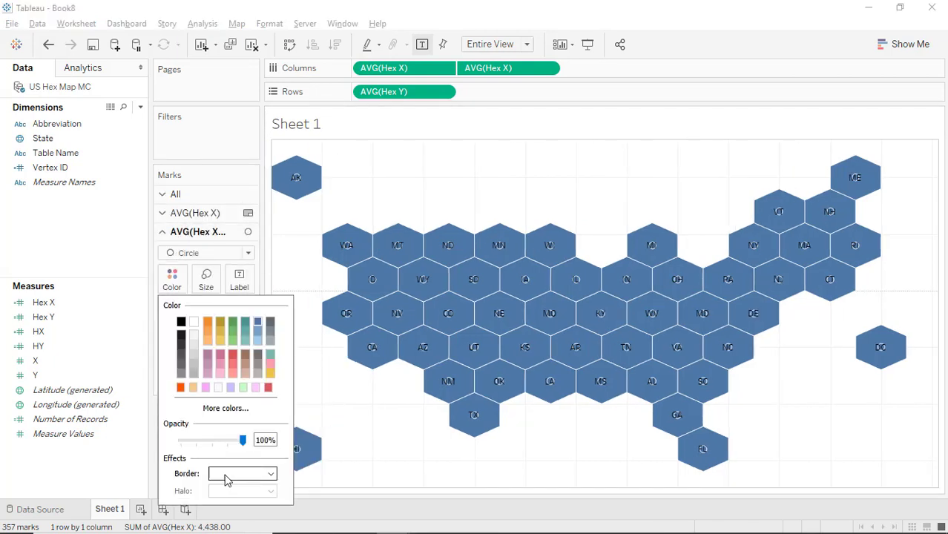
{"action": "left_click", "coordinate": [269, 473]}
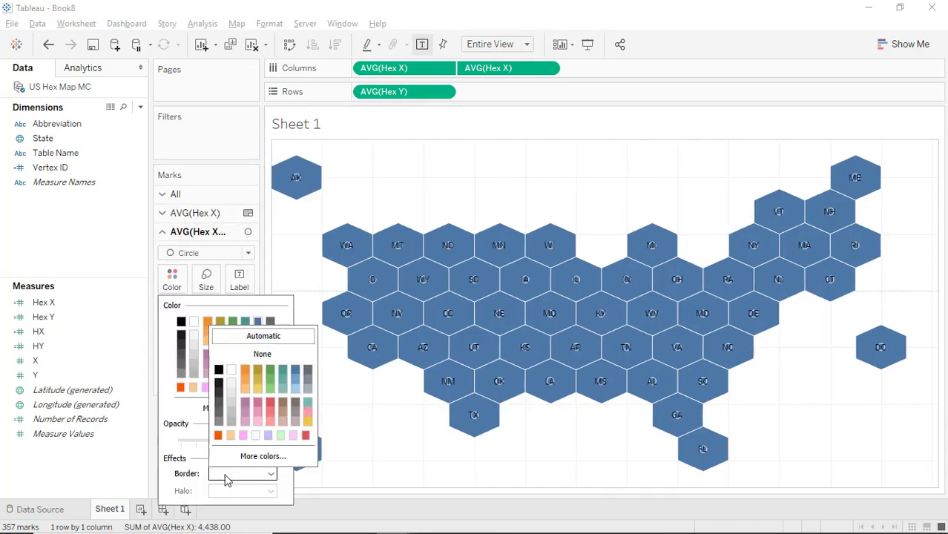
- Set the label circles' border to None and change Fit from Entire View to Standard
{"action": "left_click", "coordinate": [252, 354]}
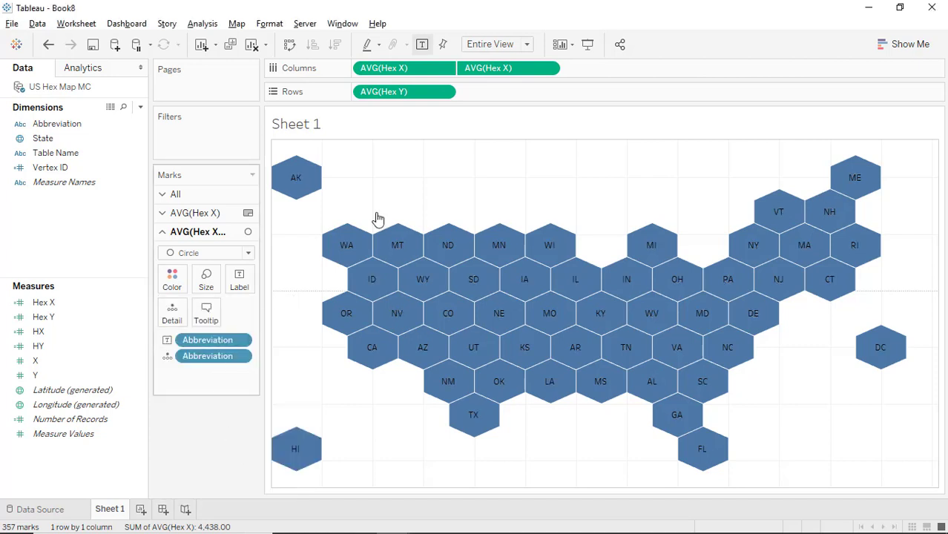
{"action": "left_click", "coordinate": [495, 44]}
{"action": "left_click", "coordinate": [489, 59]}
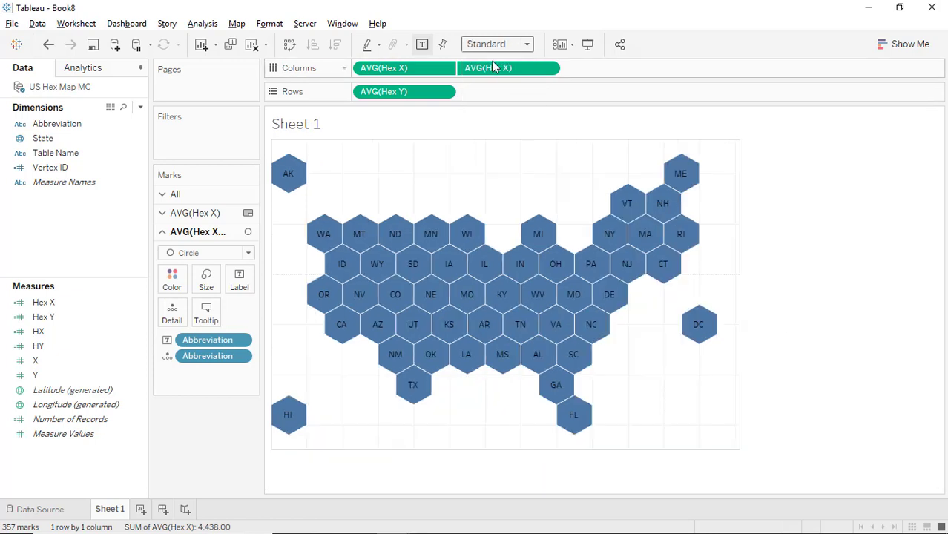